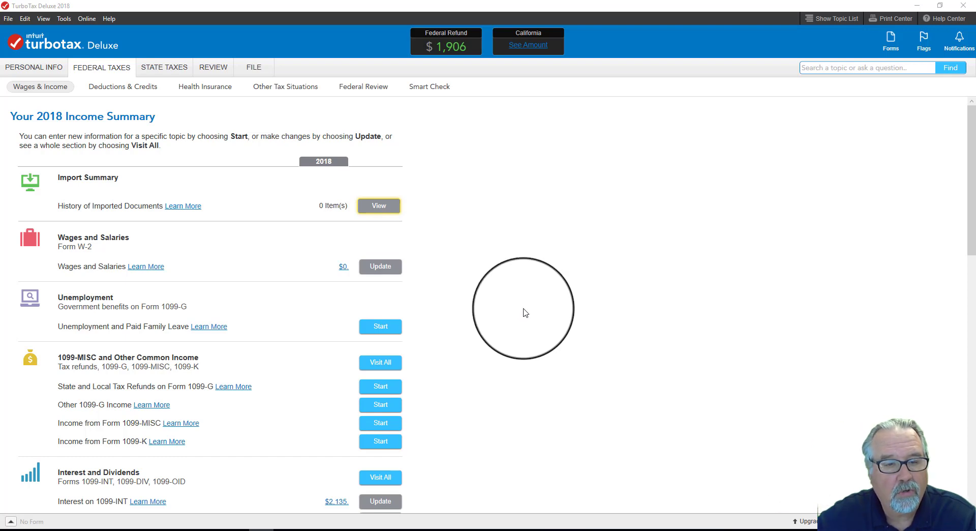
# Step: Start the Rental Properties and Royalties (Sch E) section, confirm rental income in 2018 and continue with the Deluxe edition
pyautogui.scroll(-3, 525, 312)
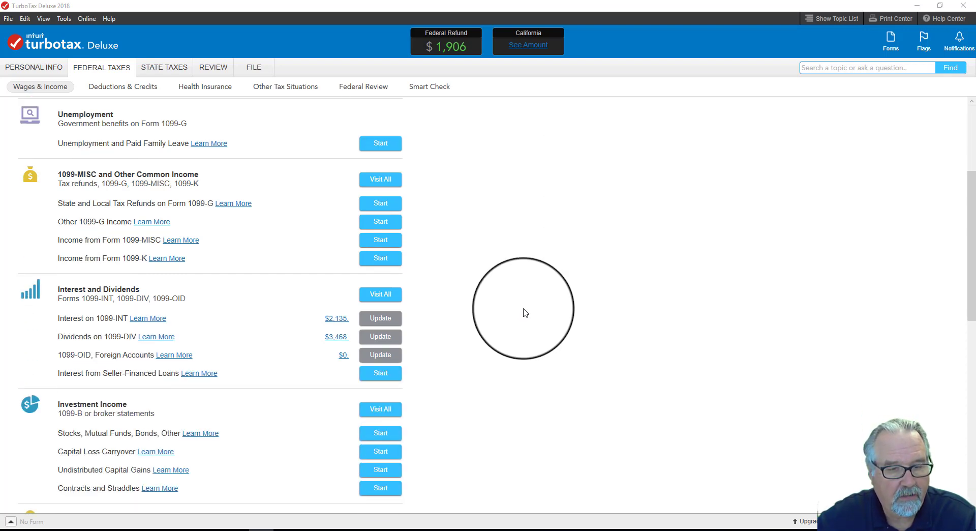
pyautogui.scroll(-2, 525, 312)
pyautogui.scroll(-5, 526, 312)
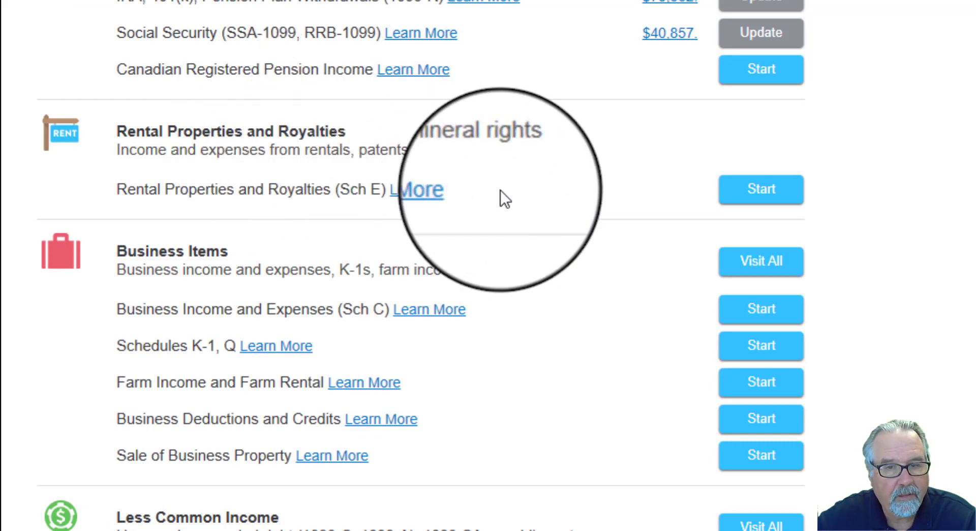
pyautogui.click(771, 201)
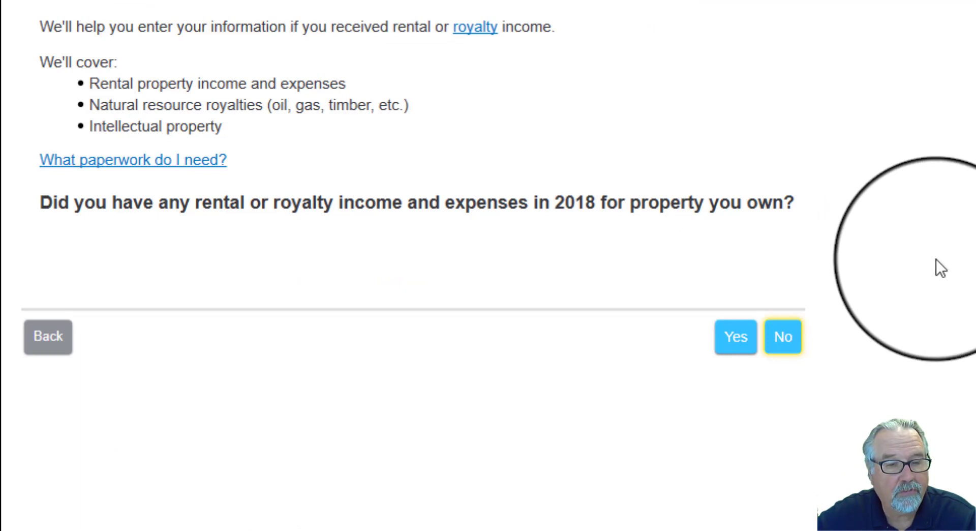
pyautogui.click(737, 346)
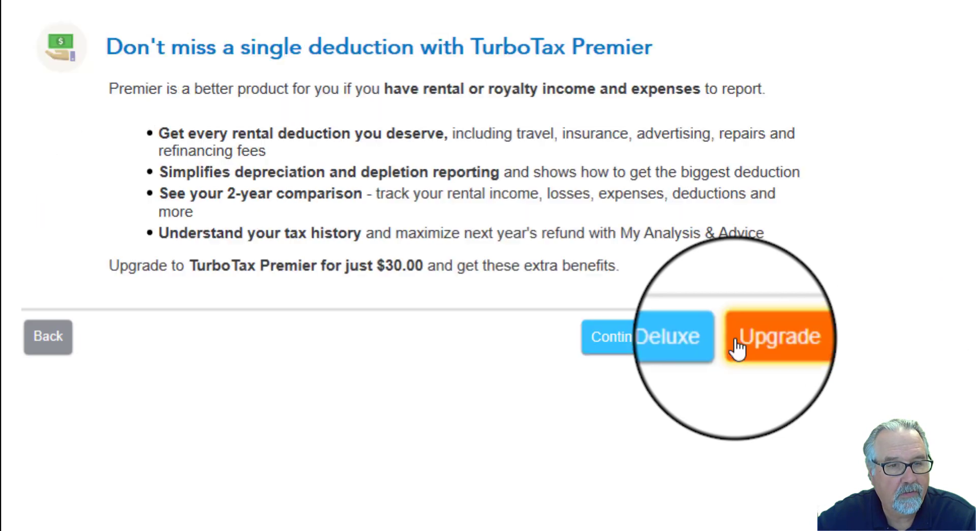
pyautogui.click(658, 338)
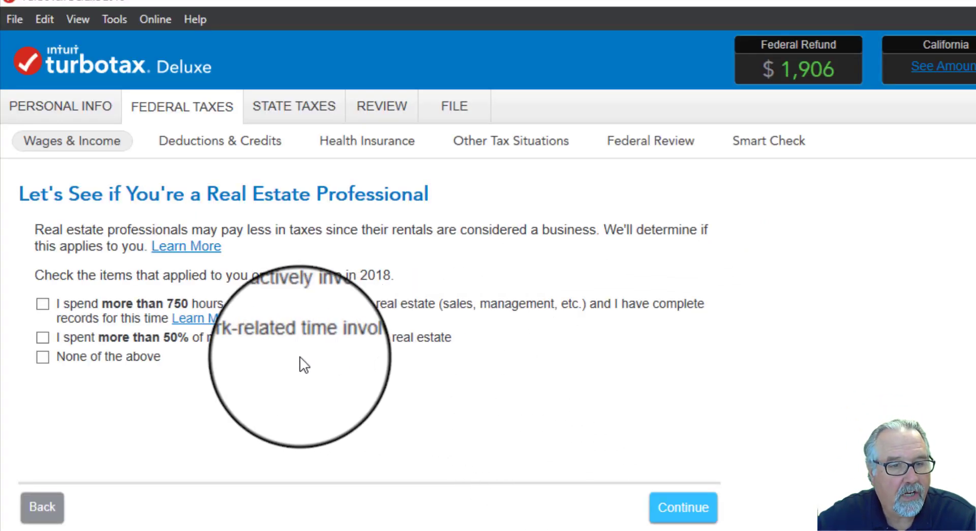
# Step: Choose none of the real estate professional criteria, and enter the rental property as Residential Real Estate with its full address, owned by both spouses
pyautogui.click(44, 359)
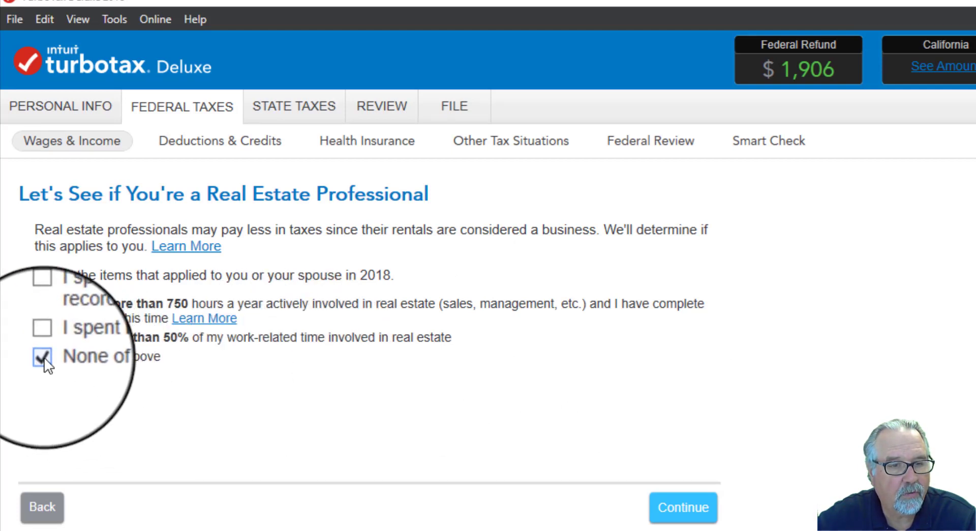
pyautogui.click(683, 514)
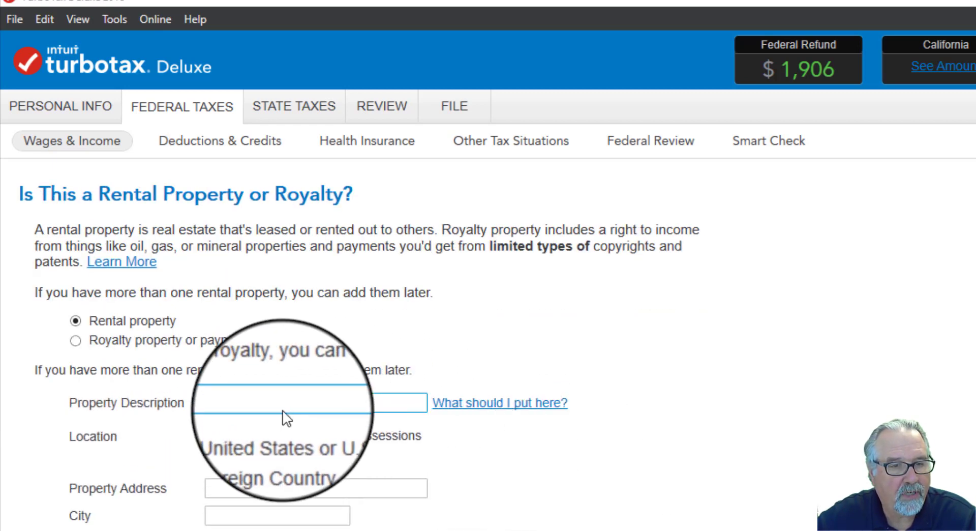
pyautogui.click(267, 407)
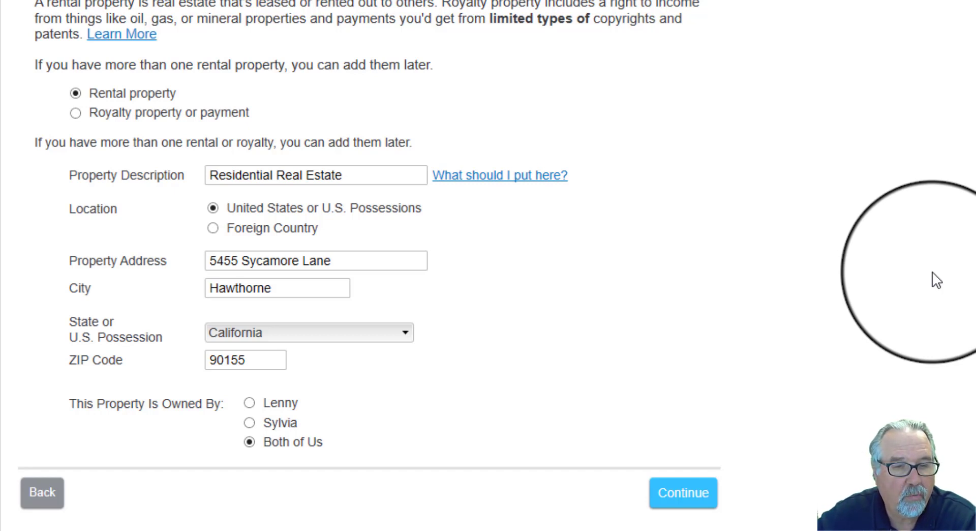
pyautogui.click(371, 174)
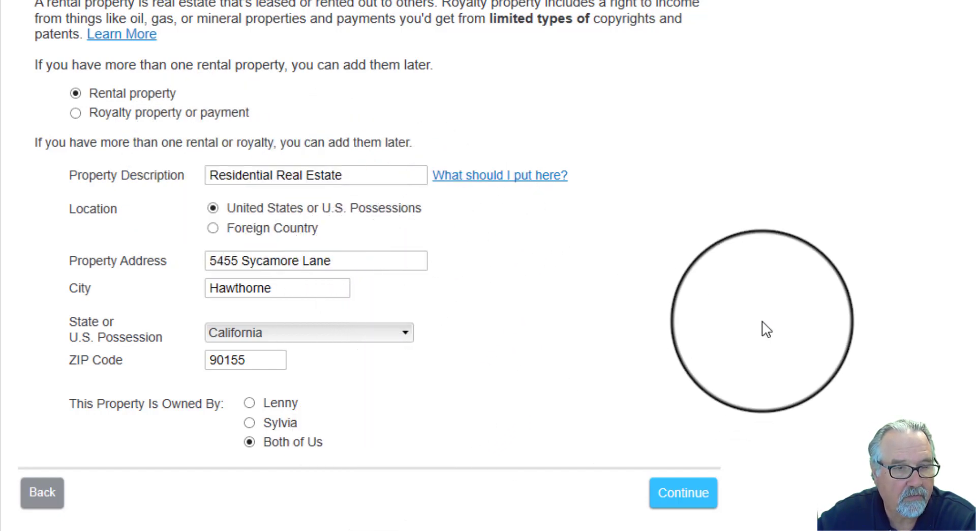
pyautogui.click(702, 496)
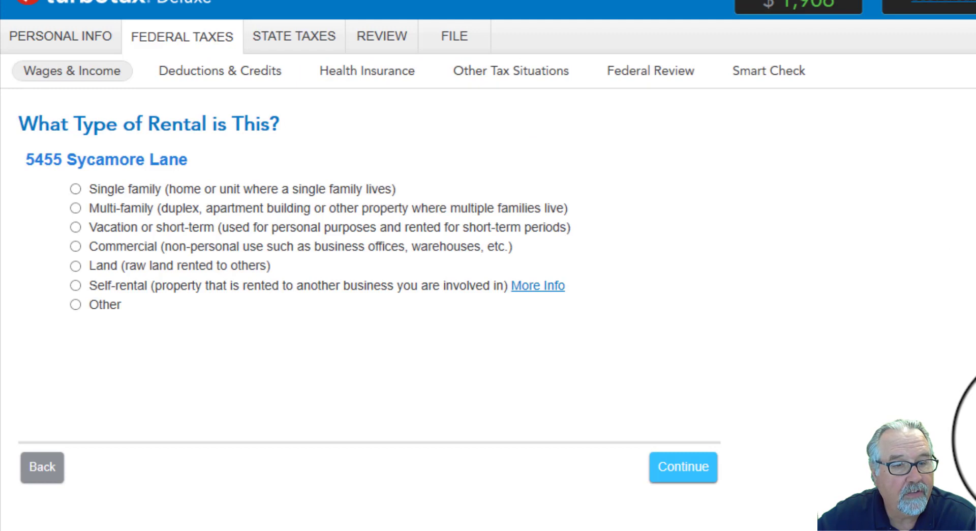
# Step: Classify the rental as single family and state that none of the special situations apply to it
pyautogui.click(76, 189)
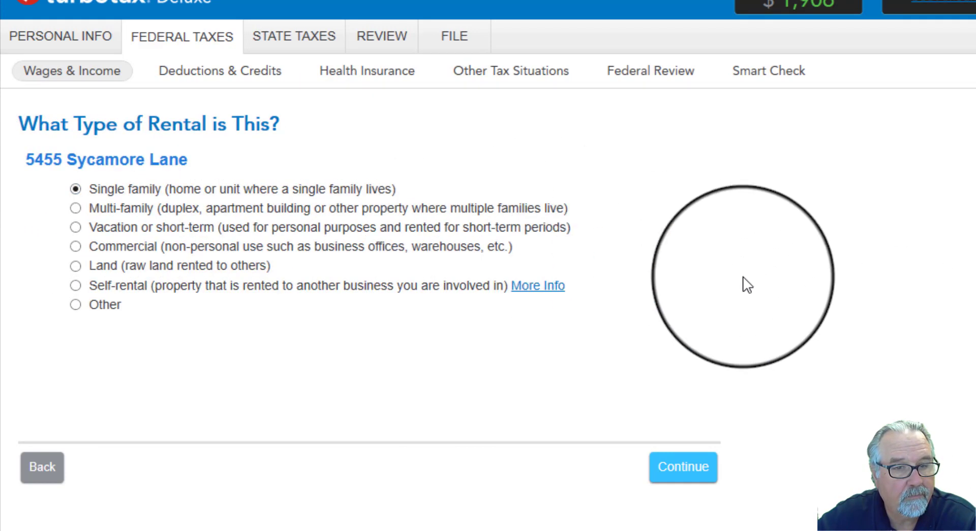
pyautogui.click(681, 467)
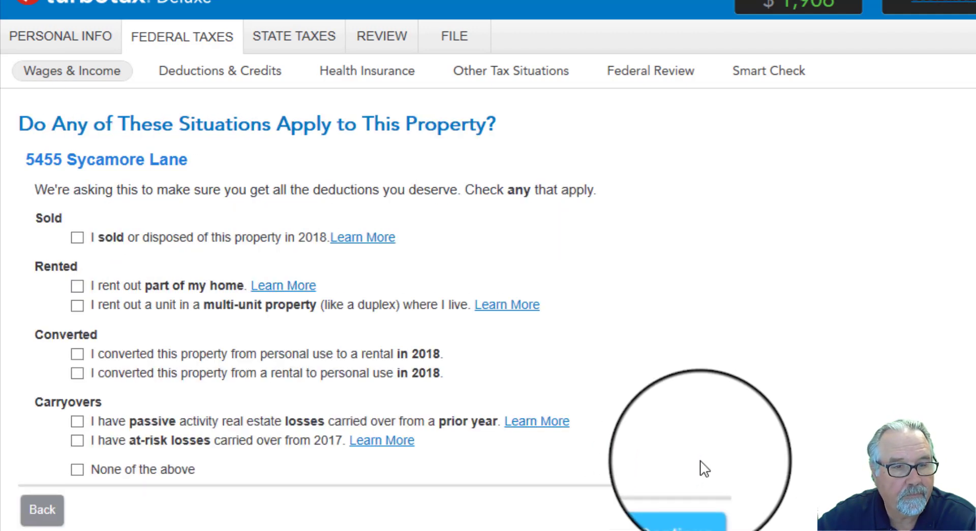
pyautogui.click(78, 470)
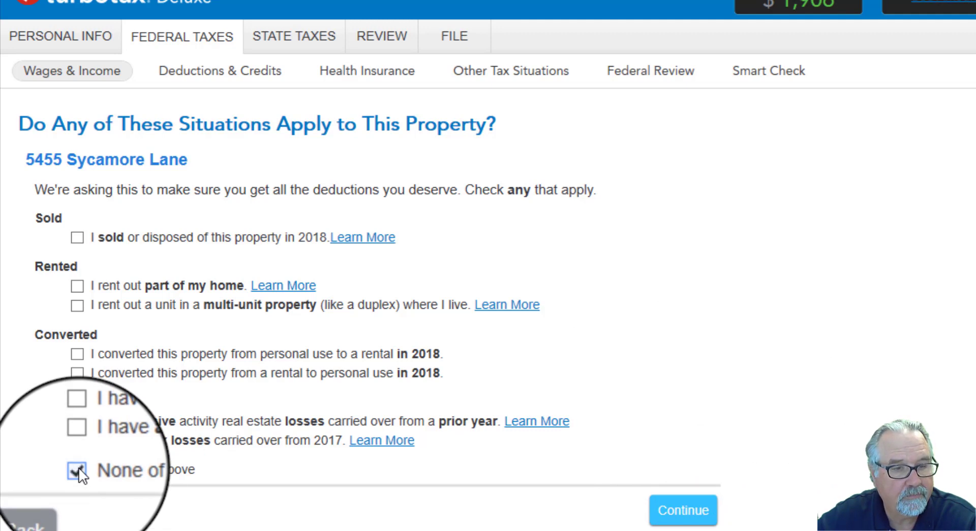
pyautogui.click(681, 519)
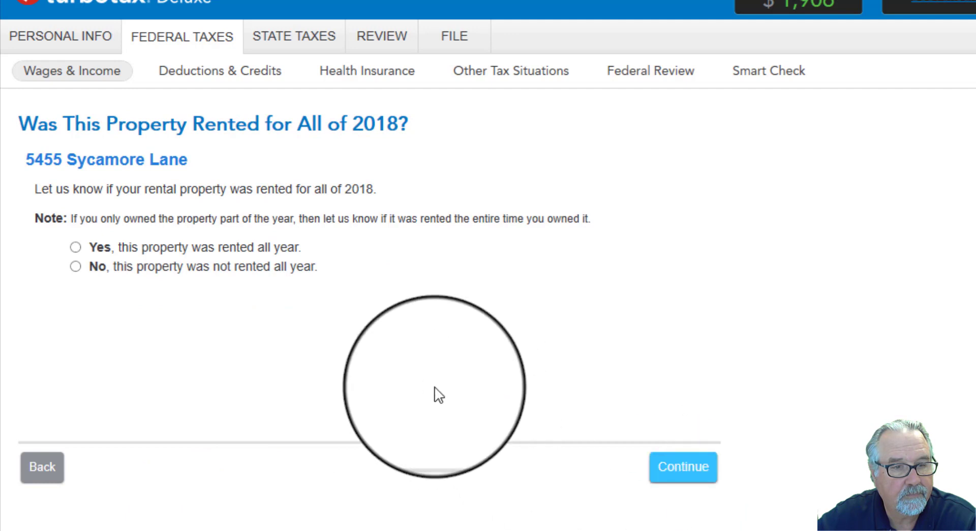
# Step: Declare the property rented all year at a fair rental price and 100% owned by the couple
pyautogui.click(74, 247)
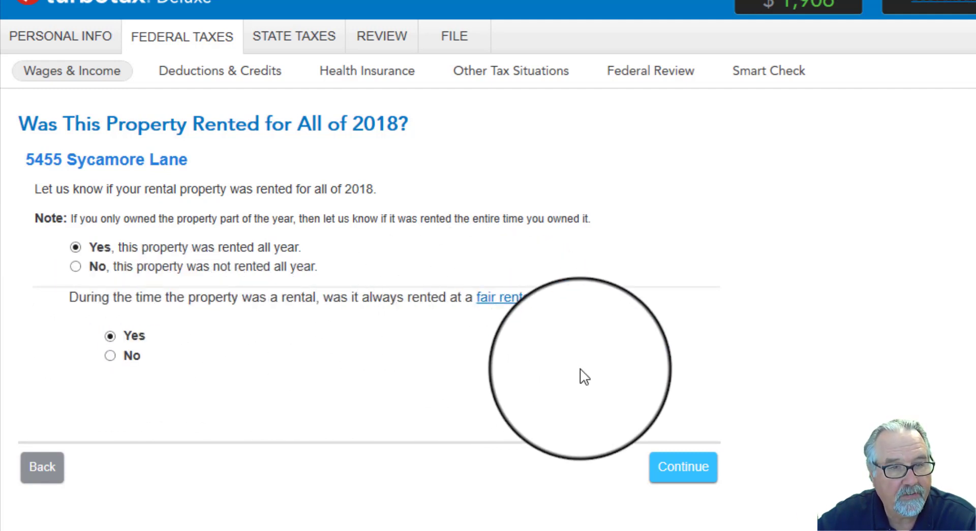
pyautogui.click(678, 477)
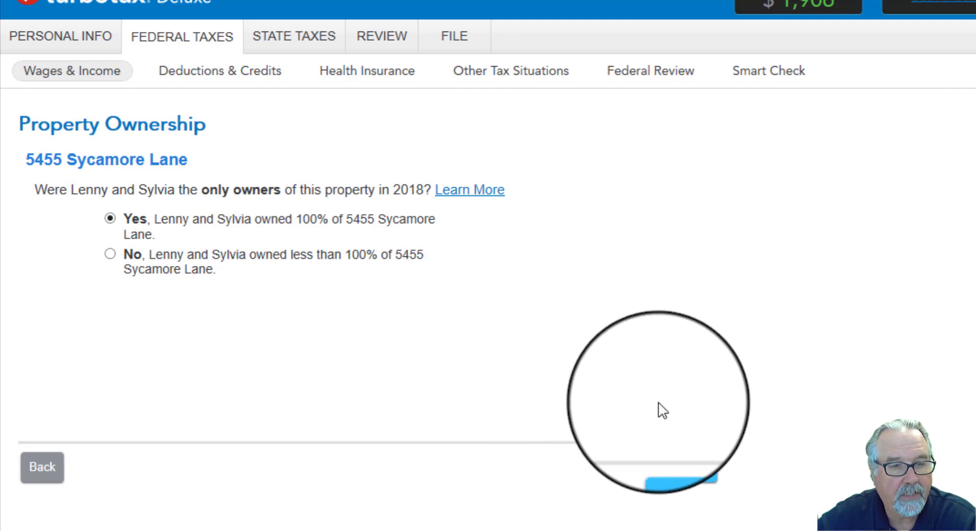
pyautogui.click(685, 475)
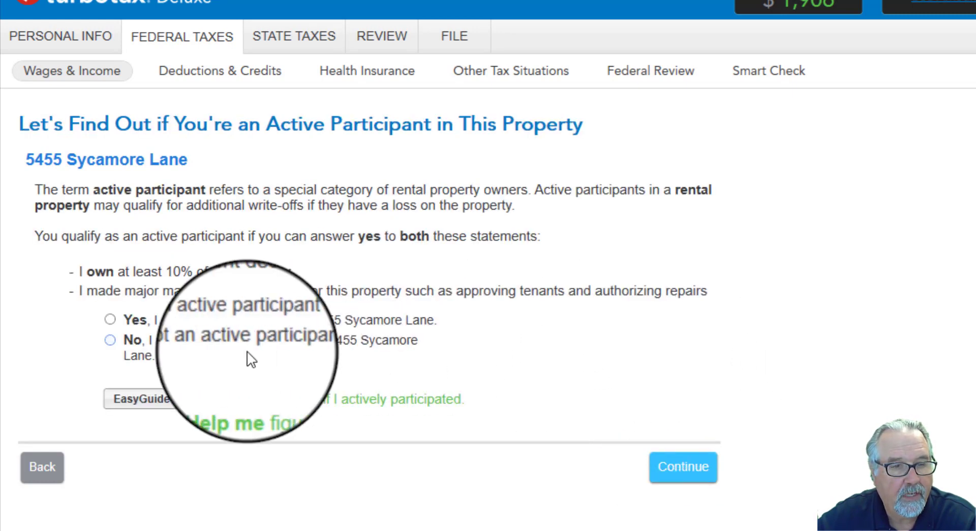
# Step: Declare active participation in the property and state that no work requiring a Form 1099 was paid for
pyautogui.click(110, 319)
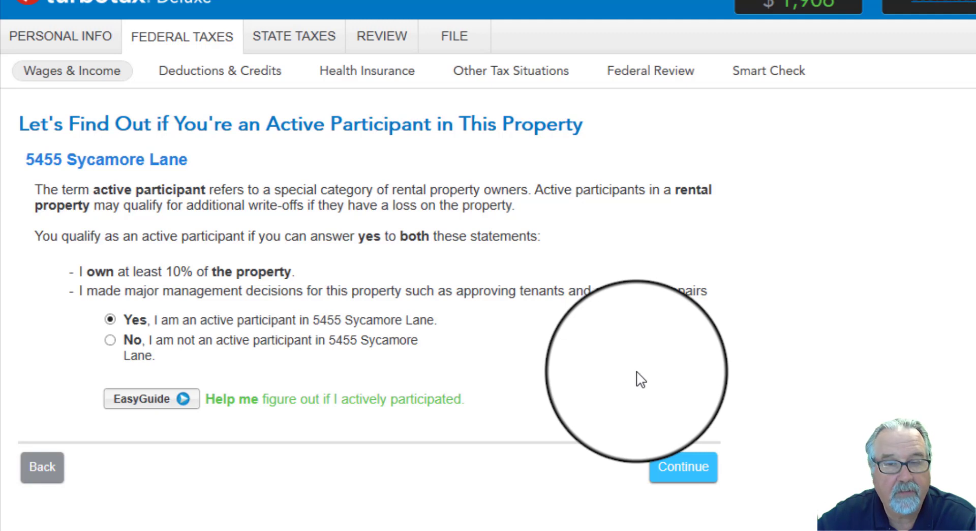
pyautogui.click(680, 472)
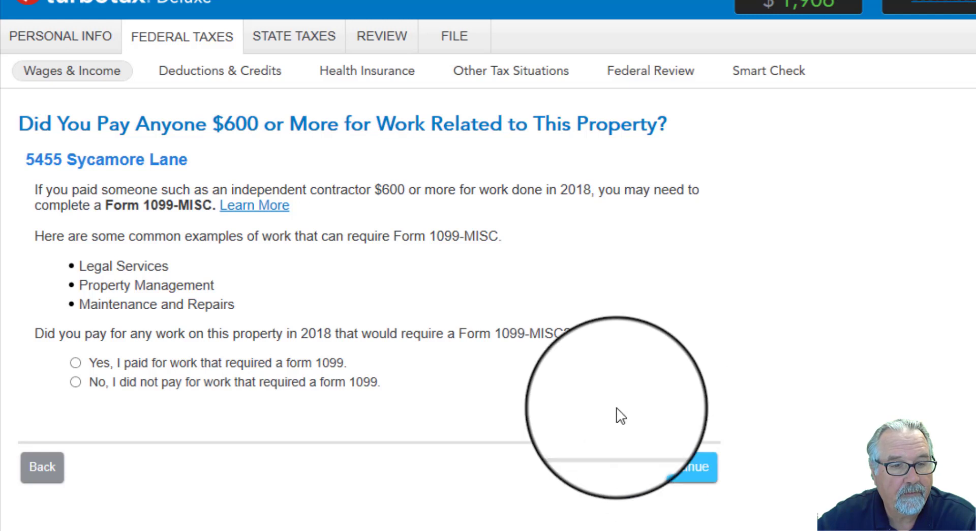
pyautogui.click(76, 382)
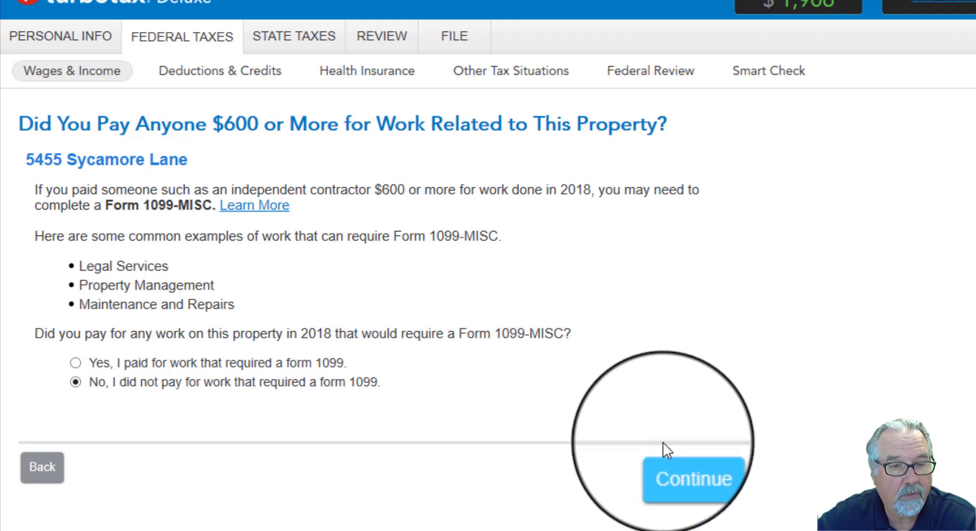
pyautogui.click(675, 467)
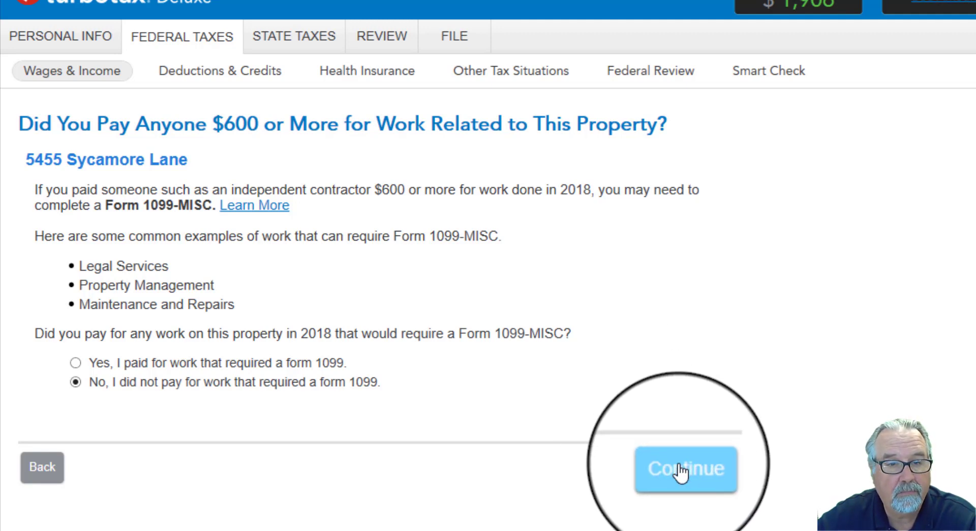
pyautogui.click(681, 471)
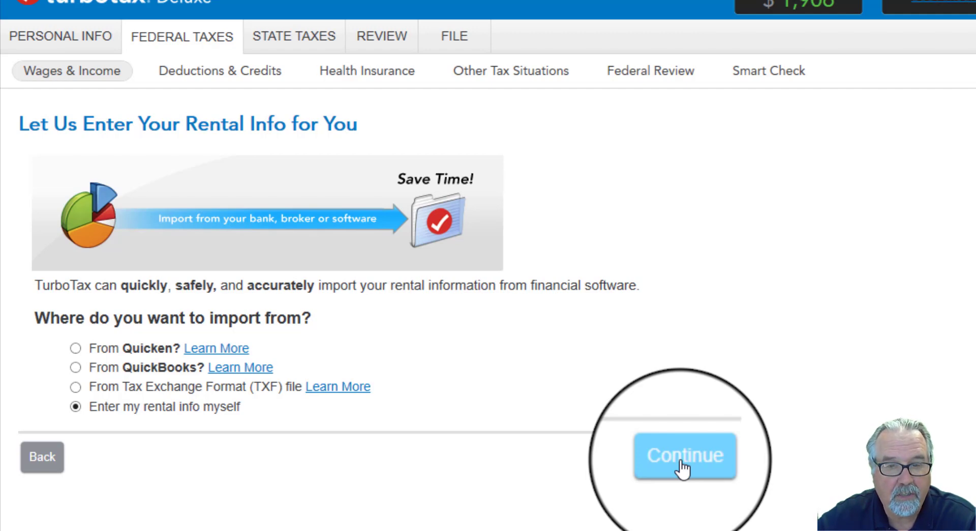
# Step: Choose to enter the rental info manually and accept none of the above for the designated areas
pyautogui.click(682, 464)
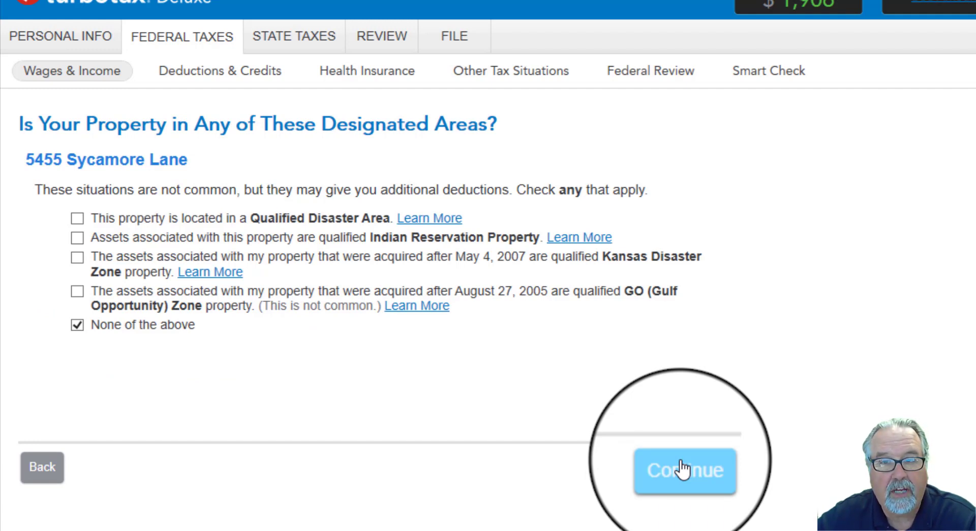
pyautogui.click(683, 469)
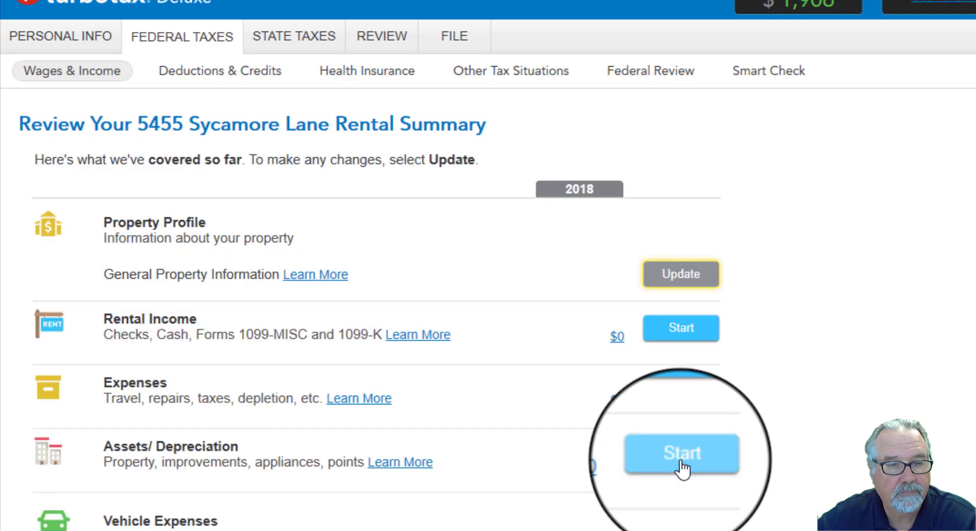
# Step: Report 18866.25 as the property's 2018 rental income, with no Form 1099-MISC received
pyautogui.click(680, 336)
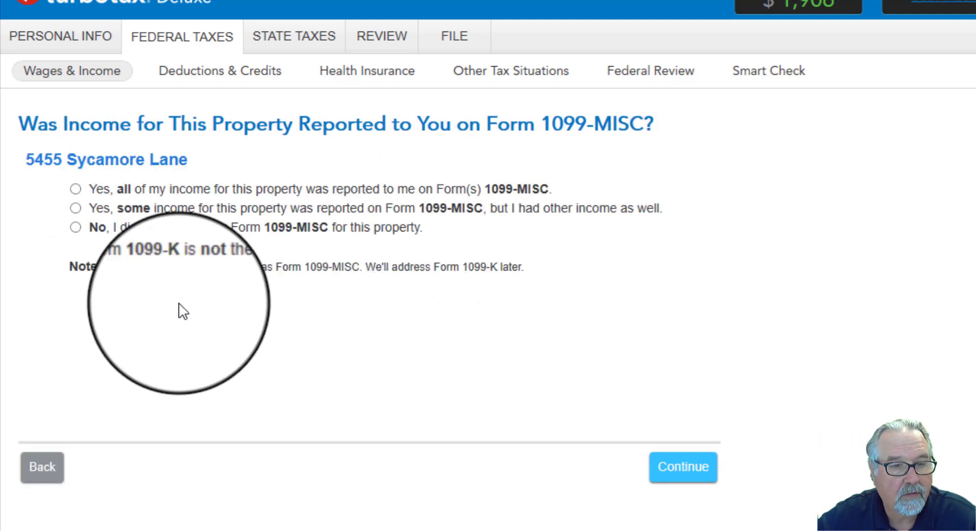
pyautogui.click(78, 233)
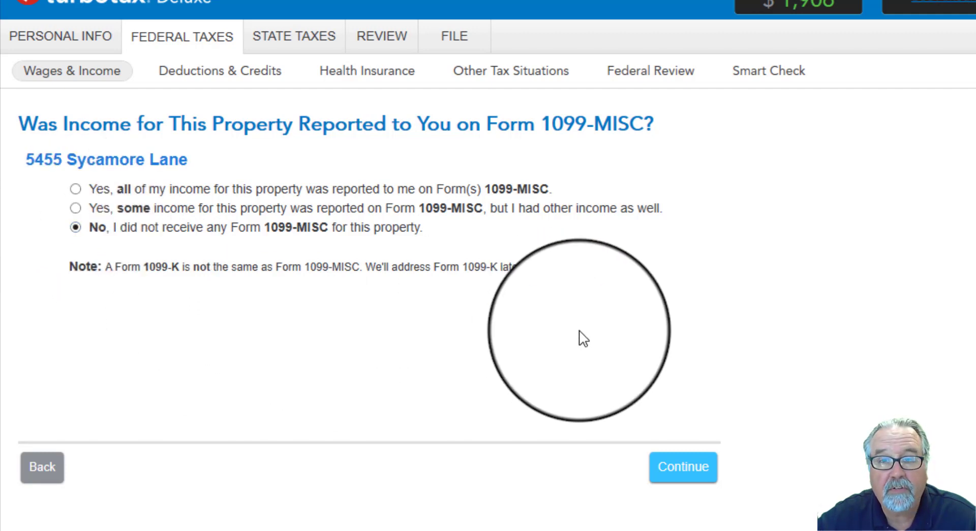
pyautogui.click(679, 473)
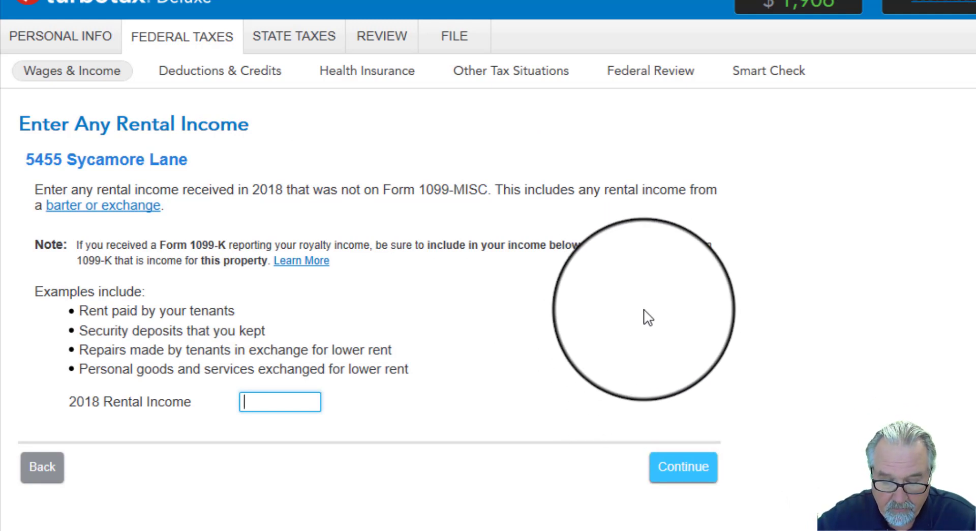
pyautogui.write('18')
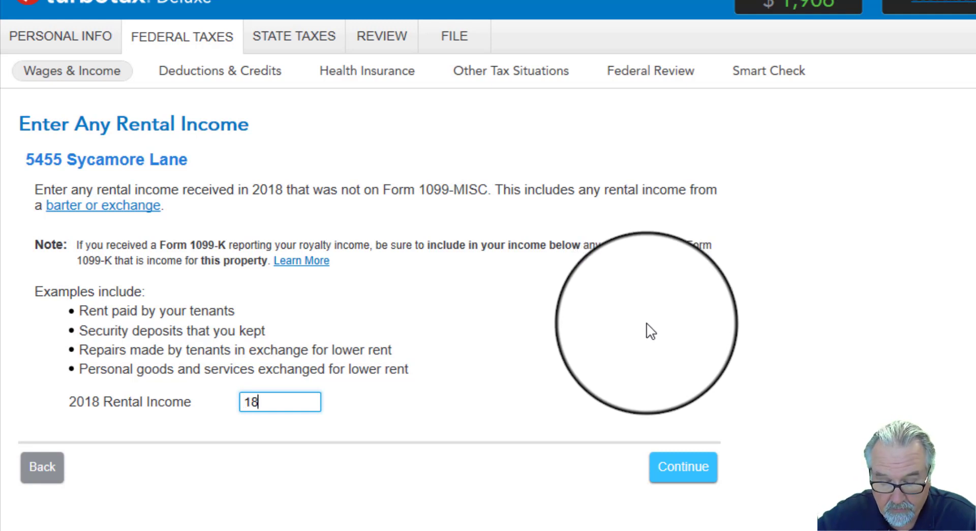
pyautogui.write('866.25')
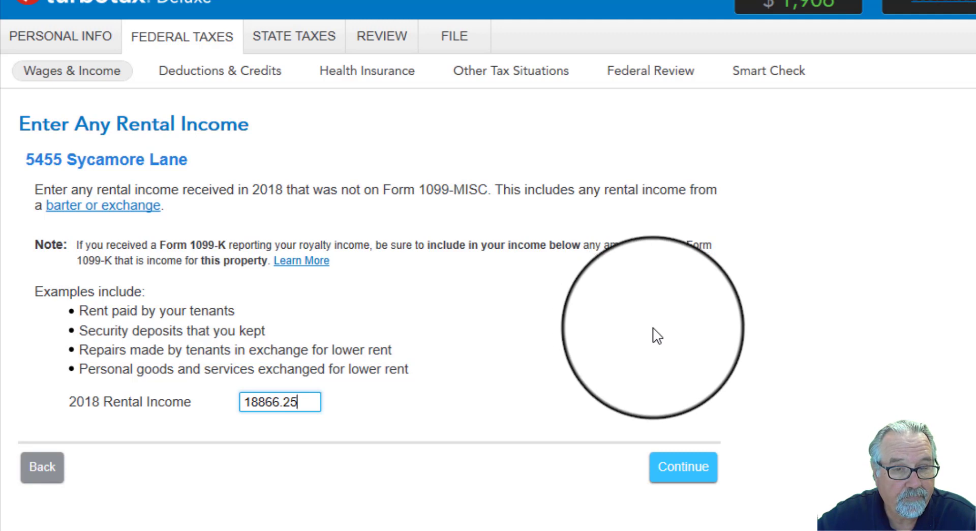
pyautogui.click(683, 477)
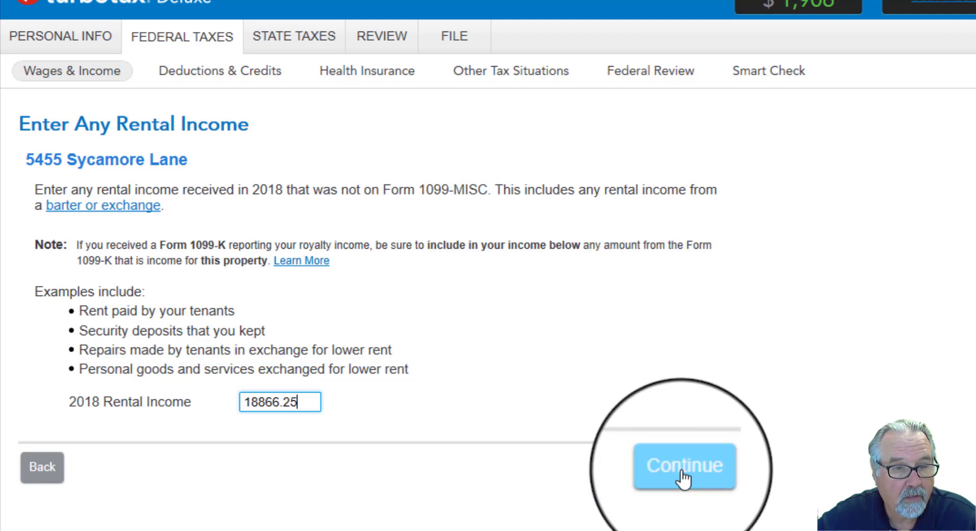
pyautogui.click(683, 477)
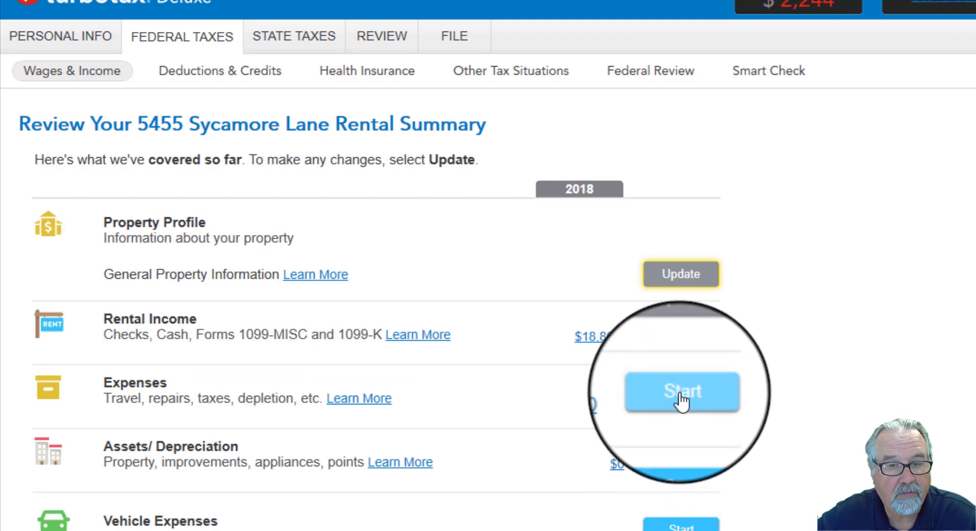
# Step: Enter the common rental expenses: cleaning 720, professional fees 500, management fees 1,887, repairs 1,042 and real estate taxes 2,566
pyautogui.click(682, 399)
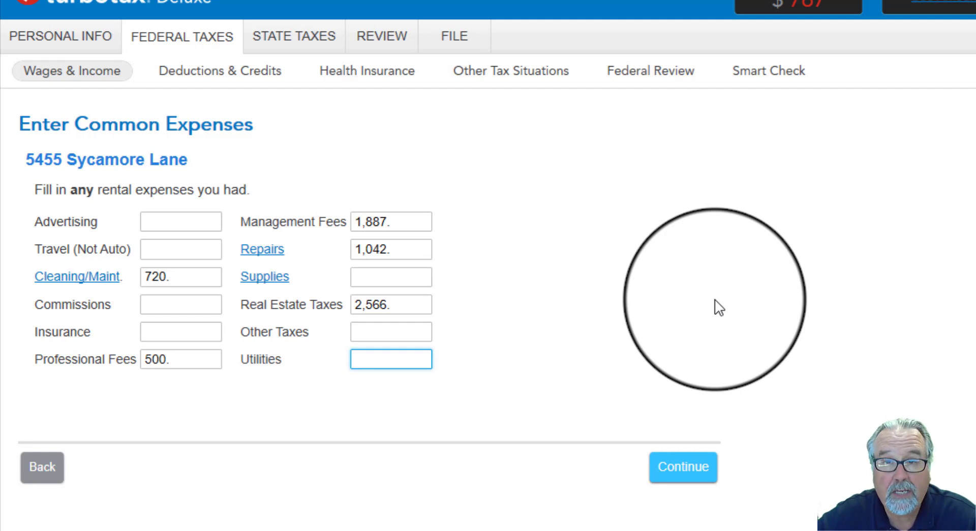
pyautogui.click(683, 468)
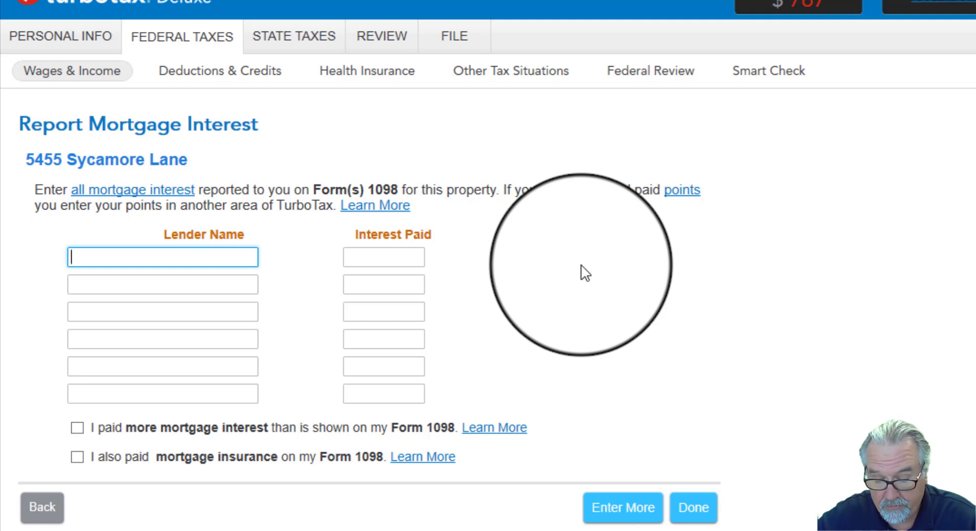
# Step: Report 3225.54 of mortgage interest paid to Wells Snarky Bank, with no other interest and no miscellaneous expenses
pyautogui.write('Wel')
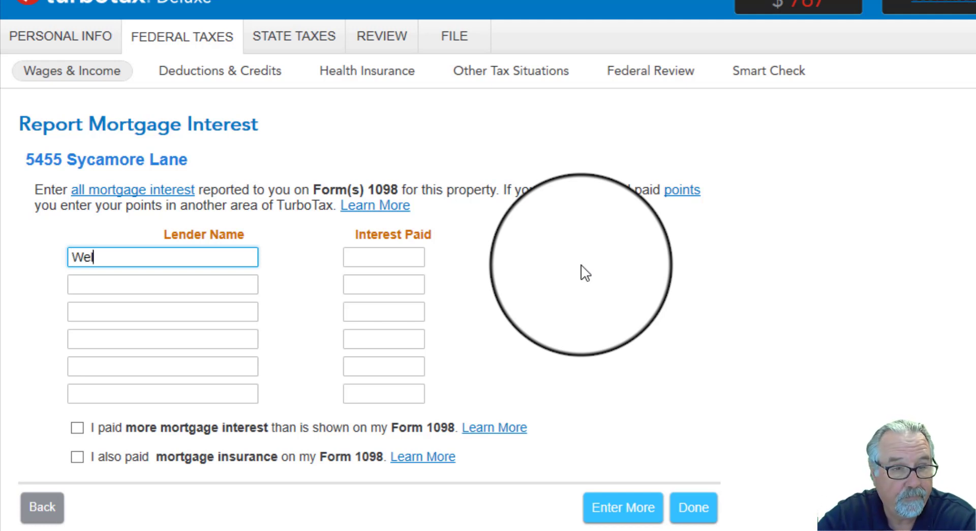
pyautogui.write('ls Snark')
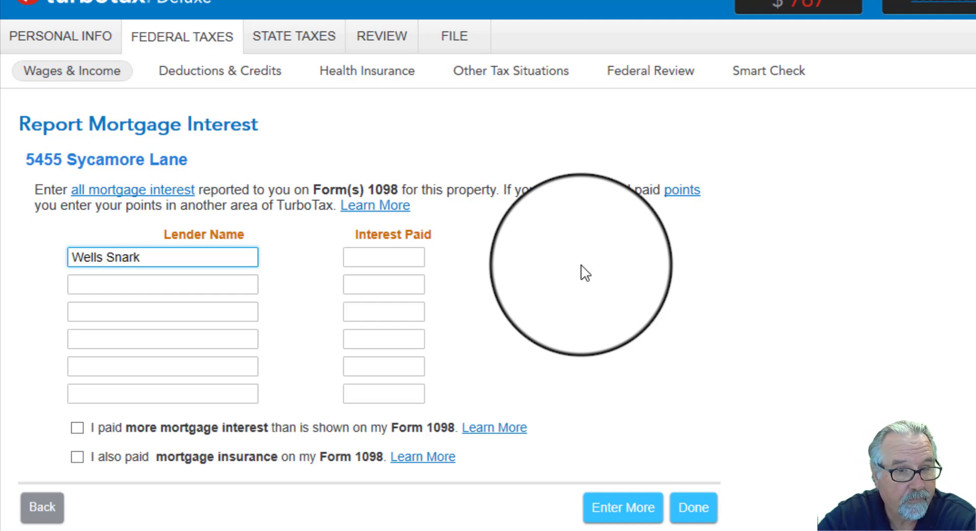
pyautogui.write('y Bank')
pyautogui.press('Tab')
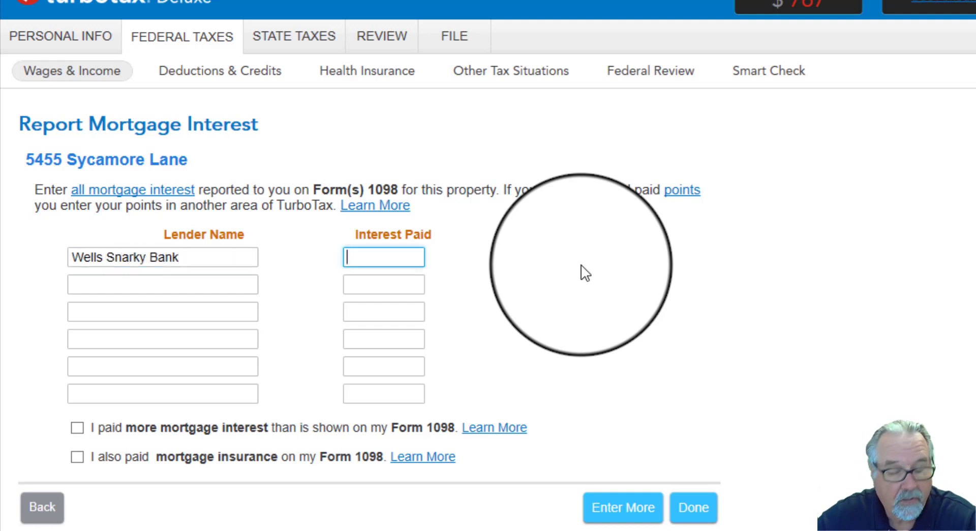
pyautogui.write('3225.5')
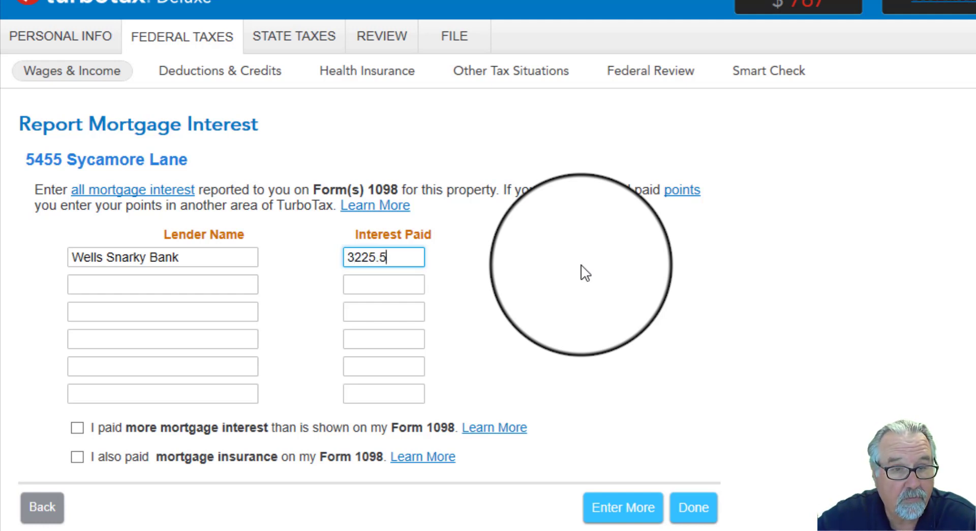
pyautogui.write('4')
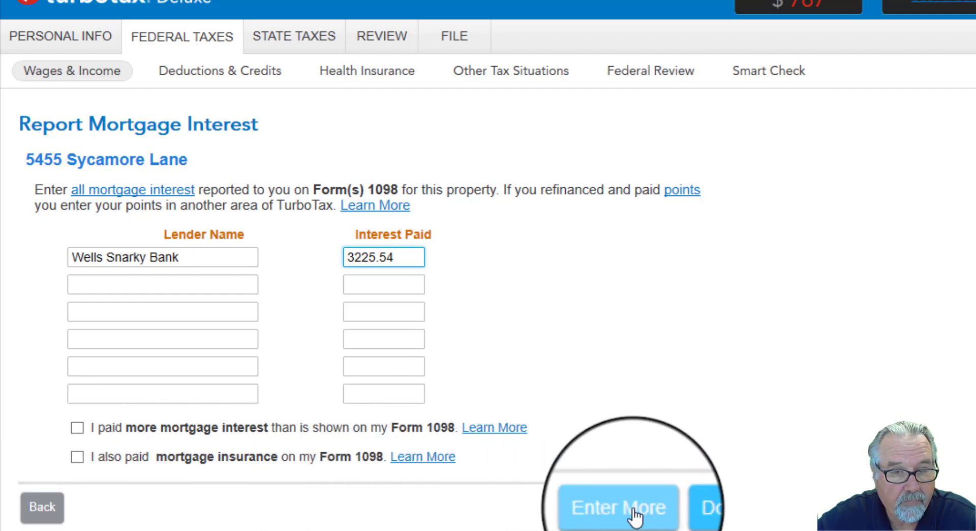
pyautogui.click(697, 514)
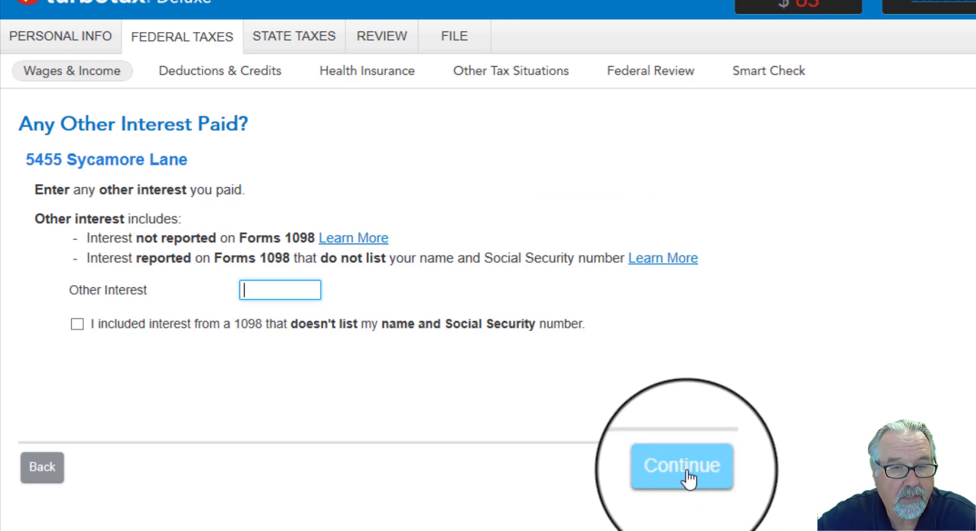
pyautogui.click(689, 478)
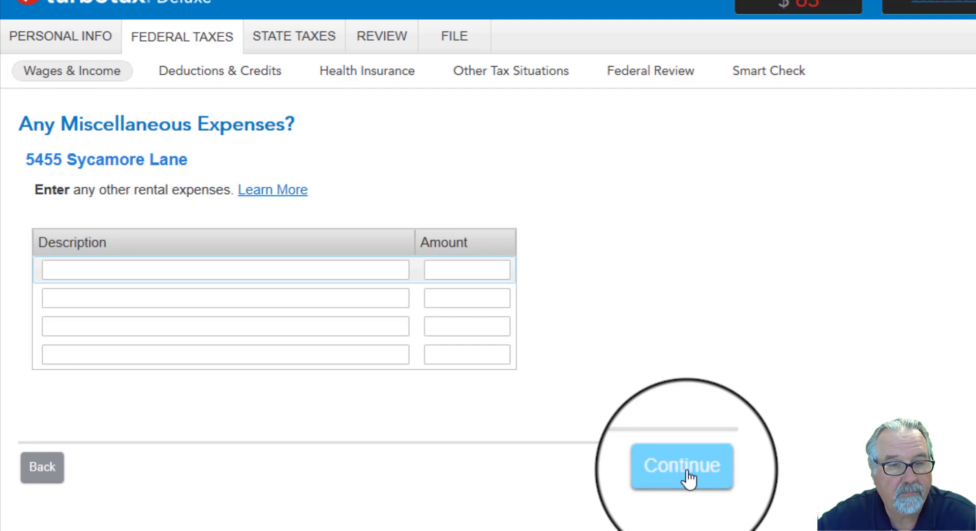
pyautogui.click(689, 478)
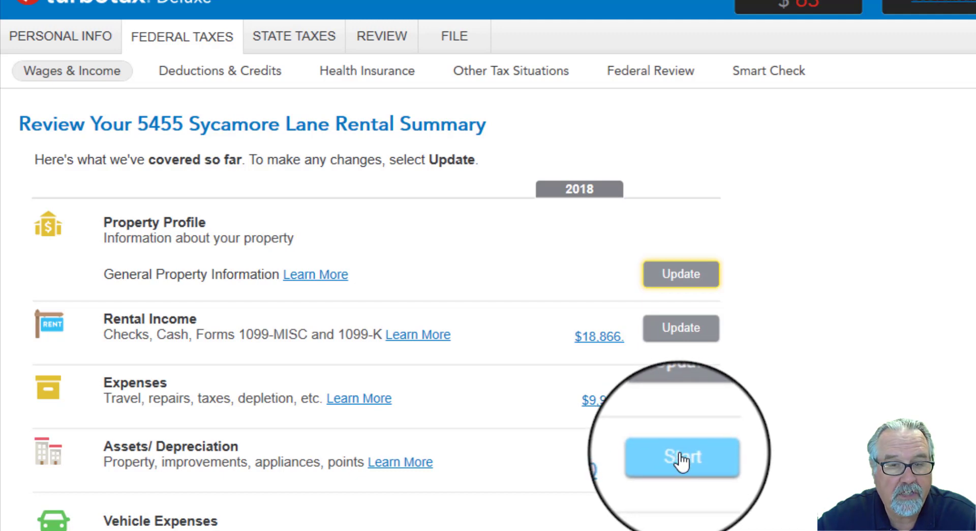
# Step: Start the depreciation section and declare depreciable assets, but no 2018 items costing $2,500 or less and no real estate improvements
pyautogui.click(682, 460)
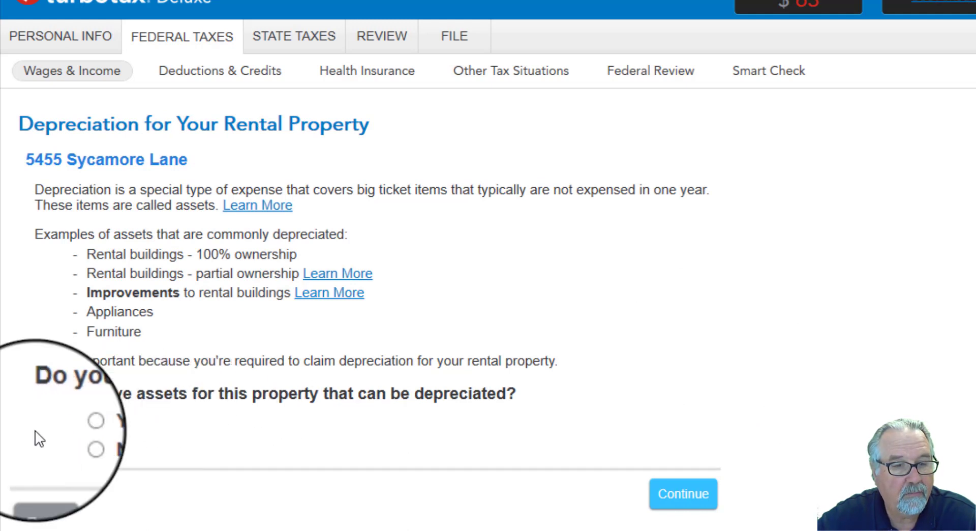
pyautogui.click(75, 423)
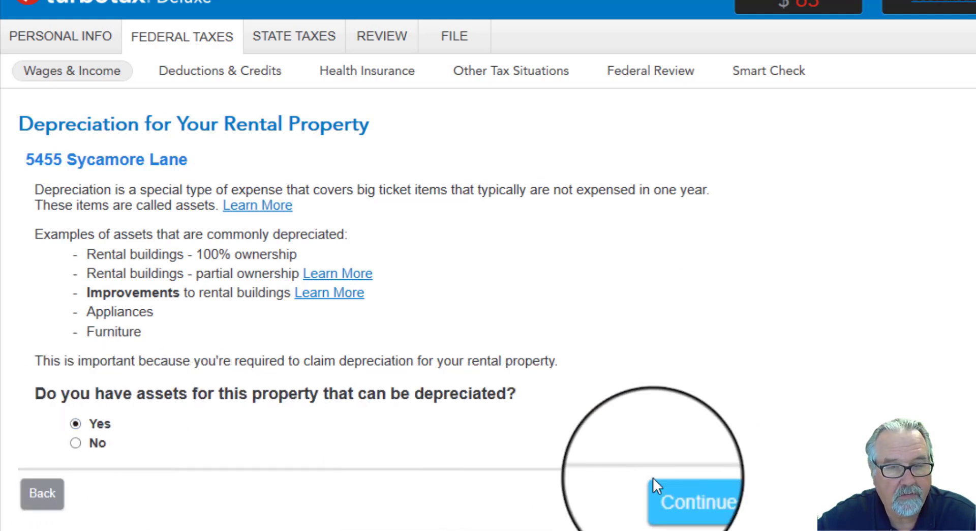
pyautogui.click(680, 504)
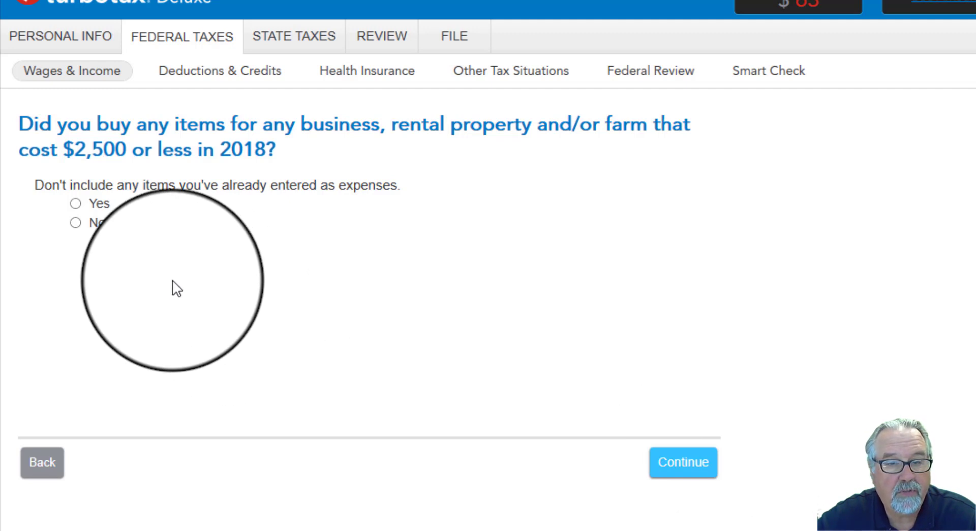
pyautogui.click(76, 222)
pyautogui.click(672, 467)
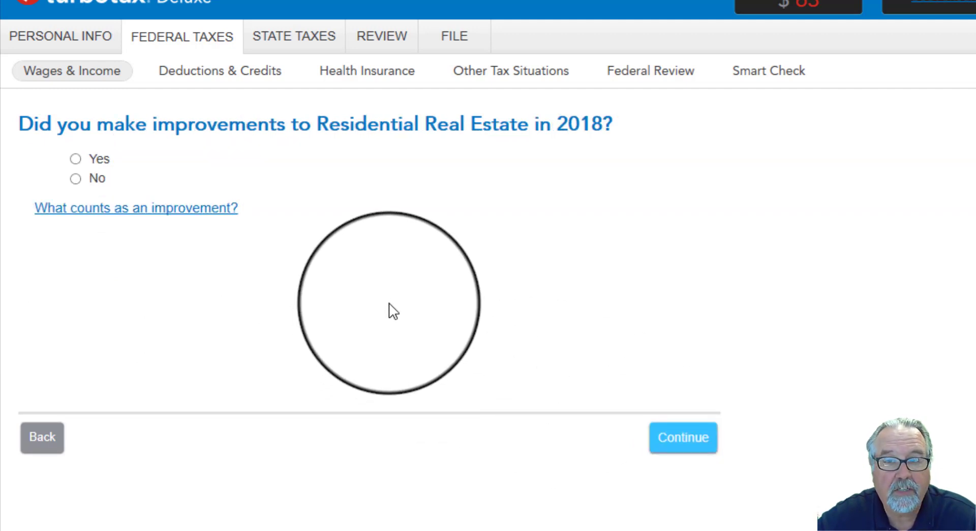
pyautogui.click(75, 178)
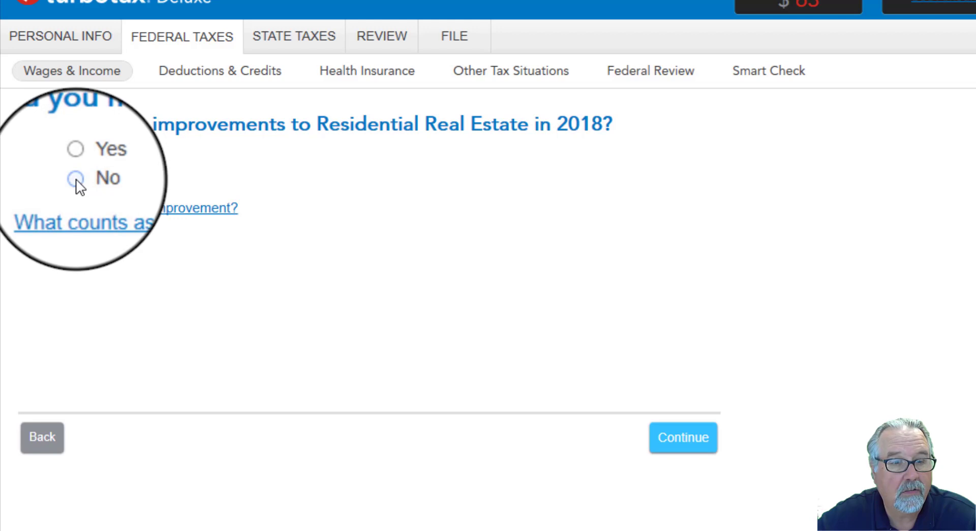
pyautogui.click(690, 439)
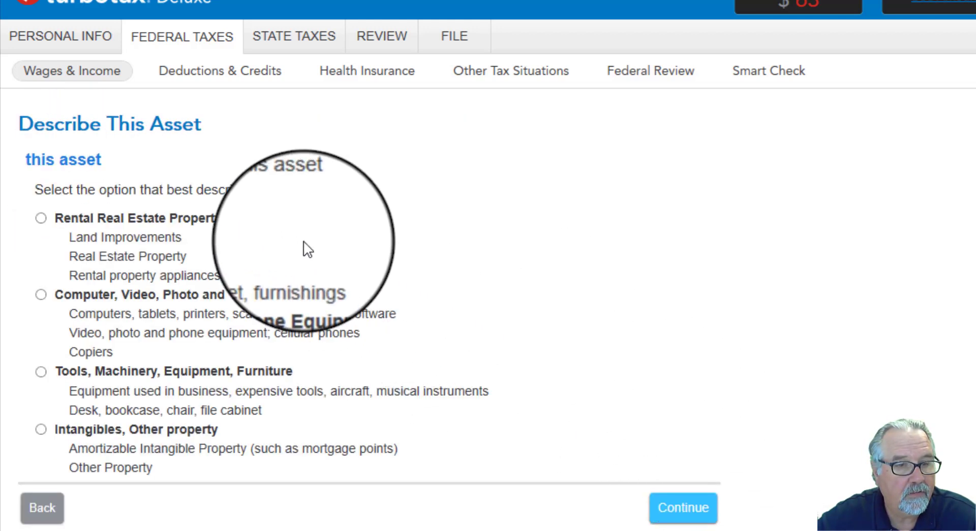
# Step: Classify the asset as Rental Real Estate Property in the Residential Rental Real Estate category
pyautogui.click(41, 216)
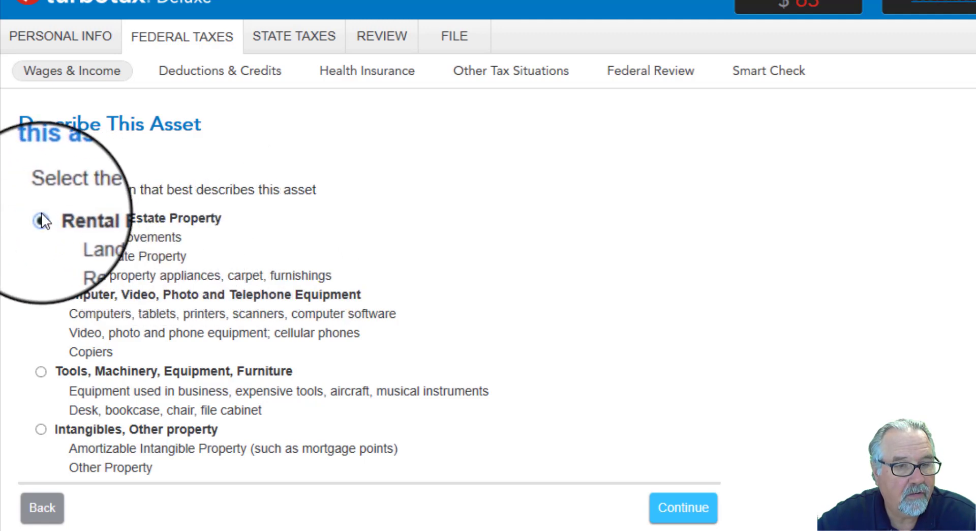
pyautogui.click(688, 511)
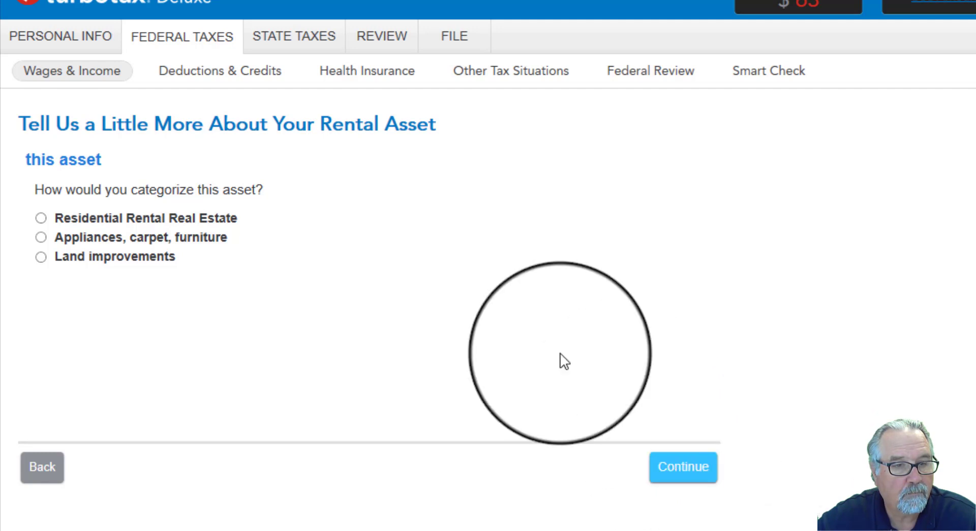
pyautogui.click(41, 217)
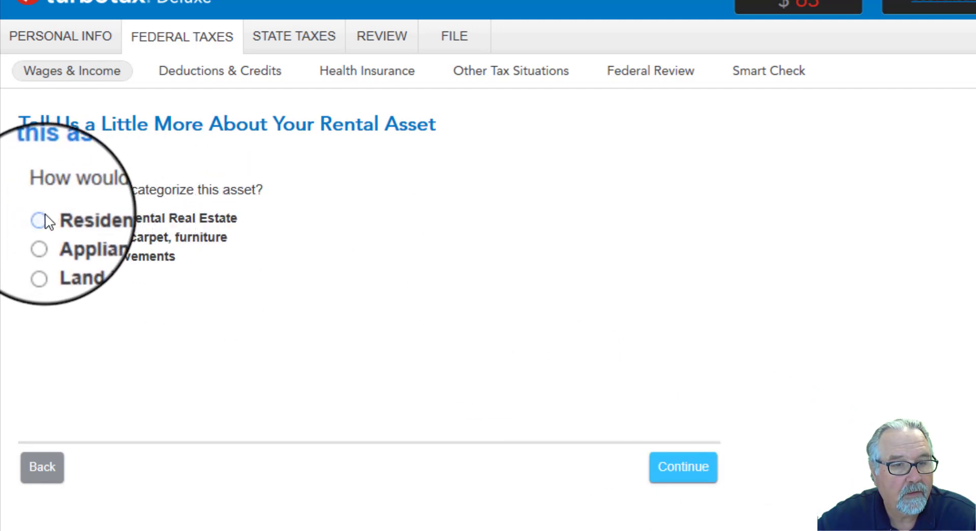
pyautogui.click(690, 476)
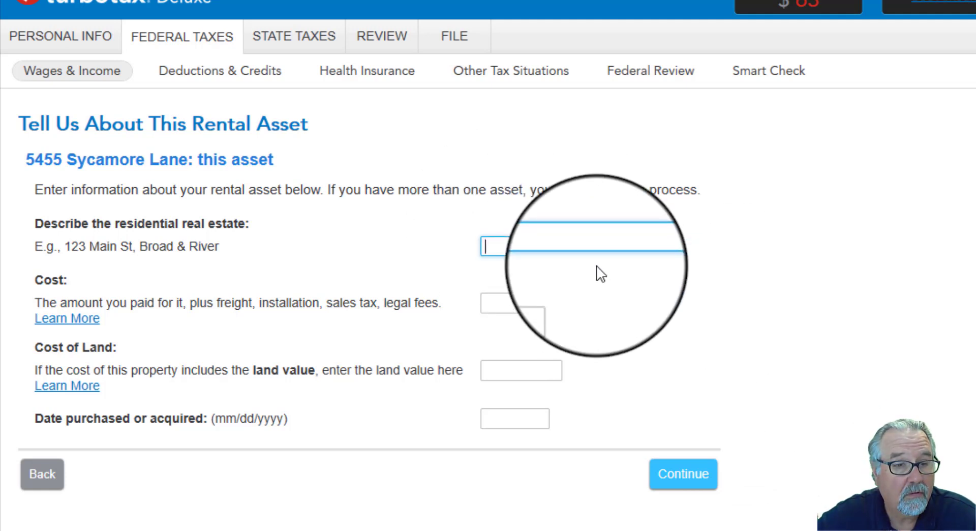
# Step: Describe the rental asset by its street address, with a cost of 185,665, a land cost of 75,000 and its purchase date
pyautogui.write('54')
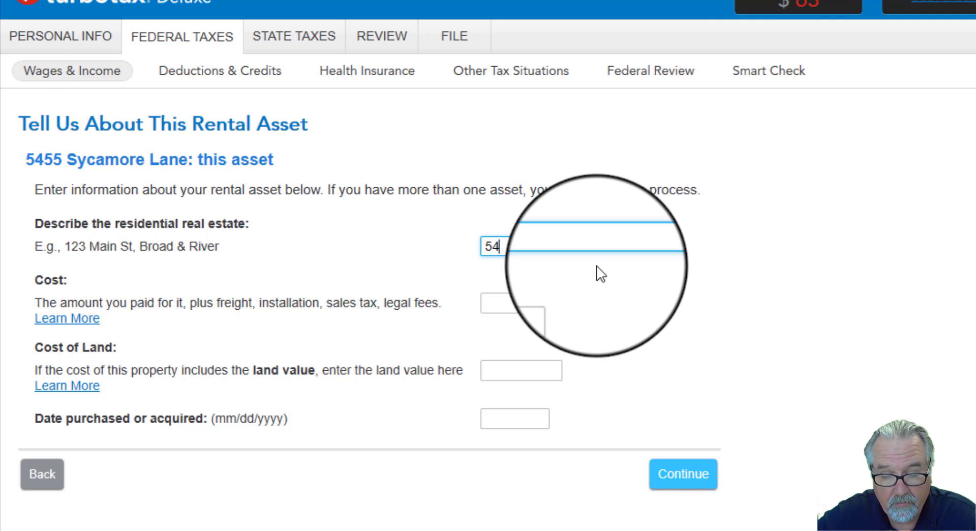
pyautogui.write('5')
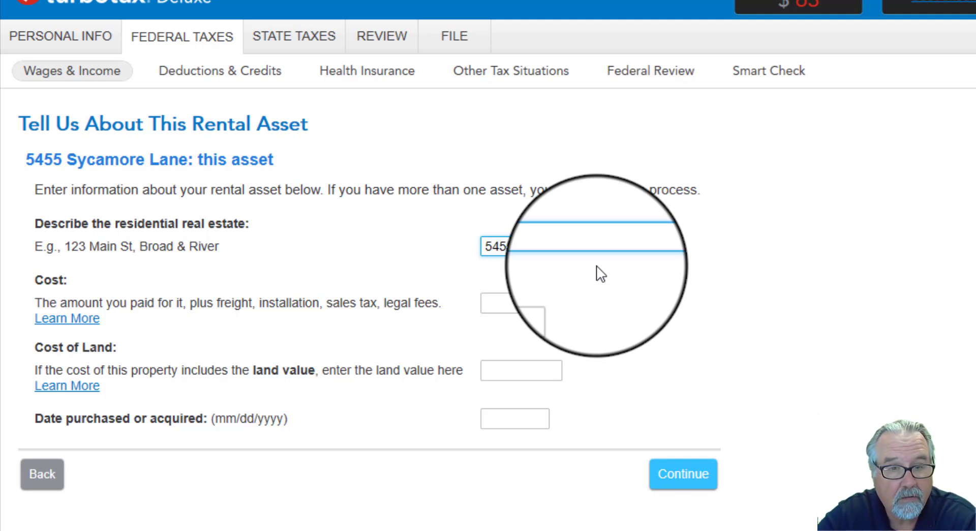
pyautogui.write('5 Sycamore Lan')
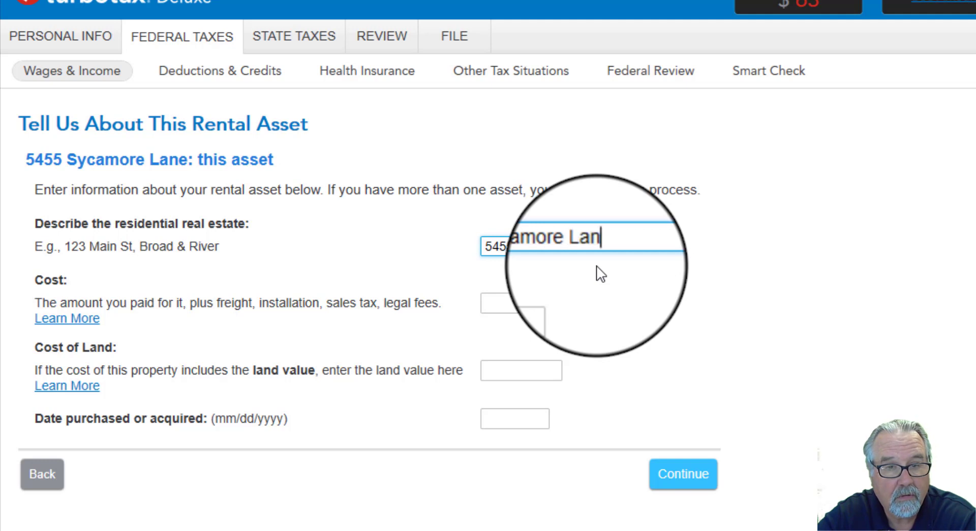
pyautogui.write('e')
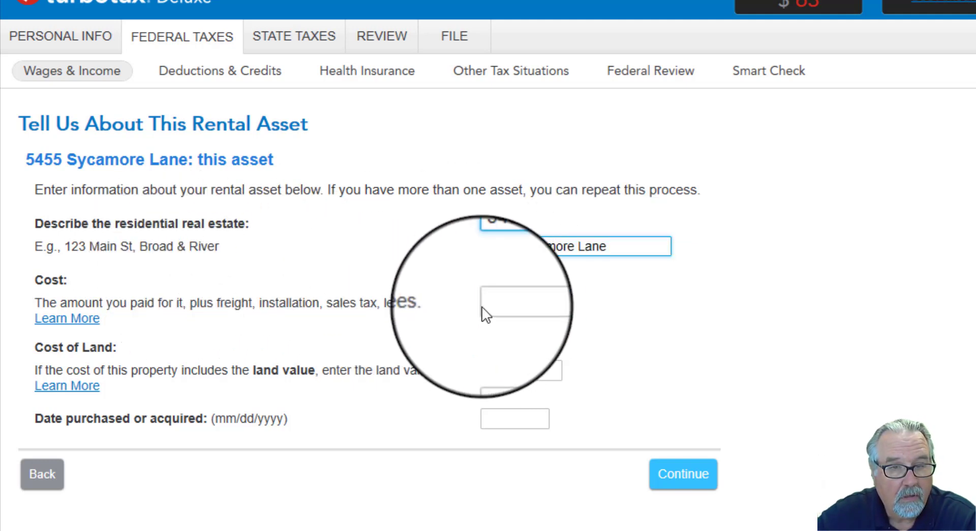
pyautogui.click(507, 299)
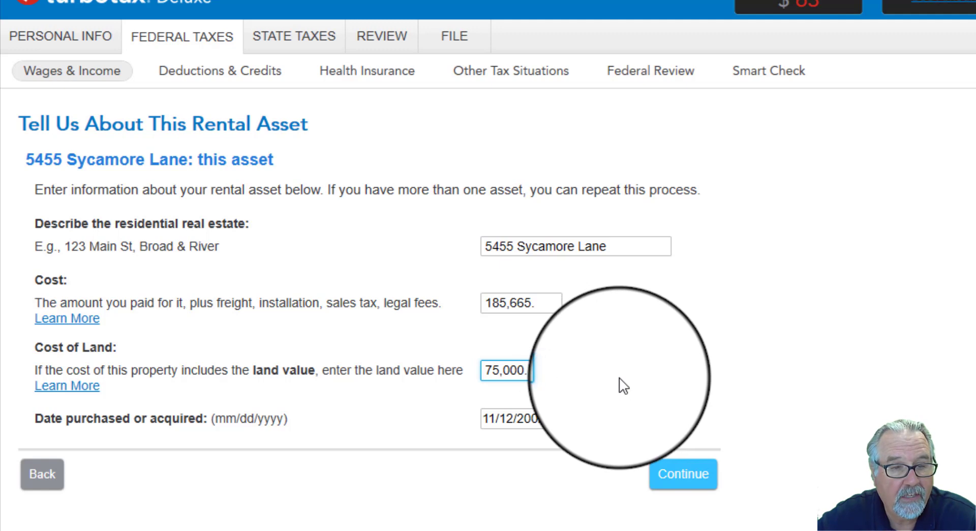
pyautogui.click(689, 486)
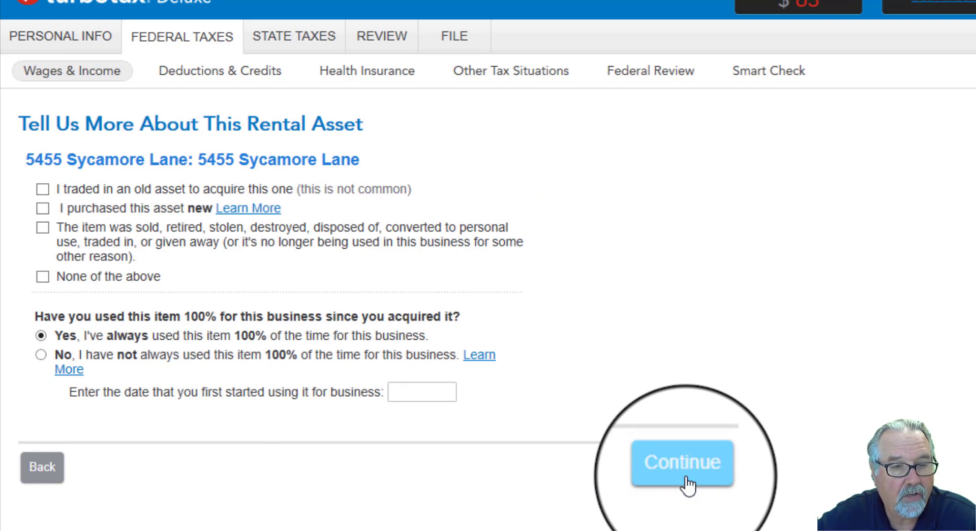
# Step: Set the asset's first business use to 11/12/2002, keep 100% business use and mark none of the special situations as applying
pyautogui.click(420, 392)
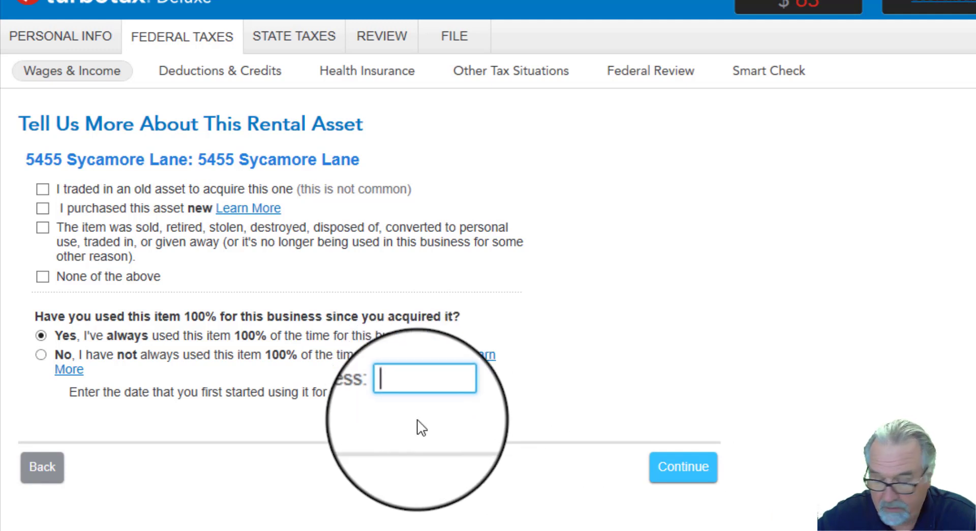
pyautogui.write('11/12/2002')
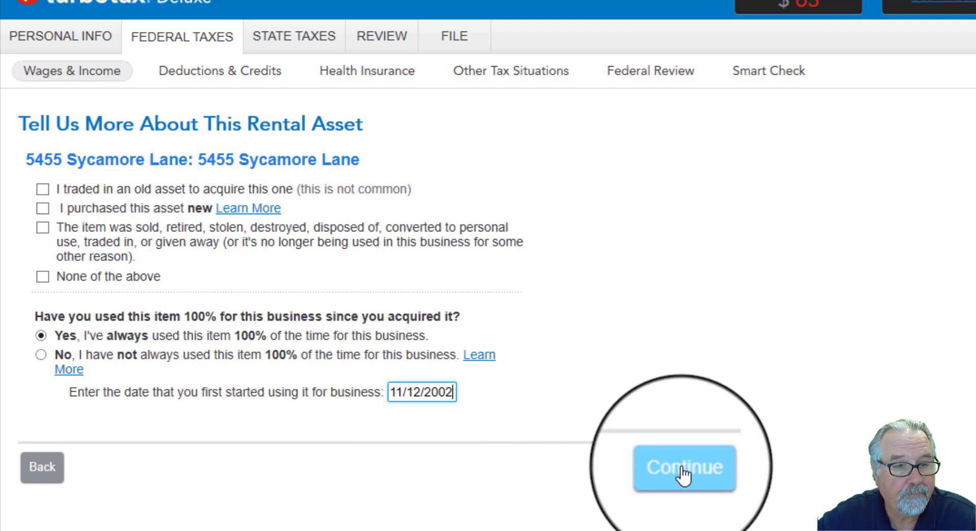
pyautogui.click(43, 277)
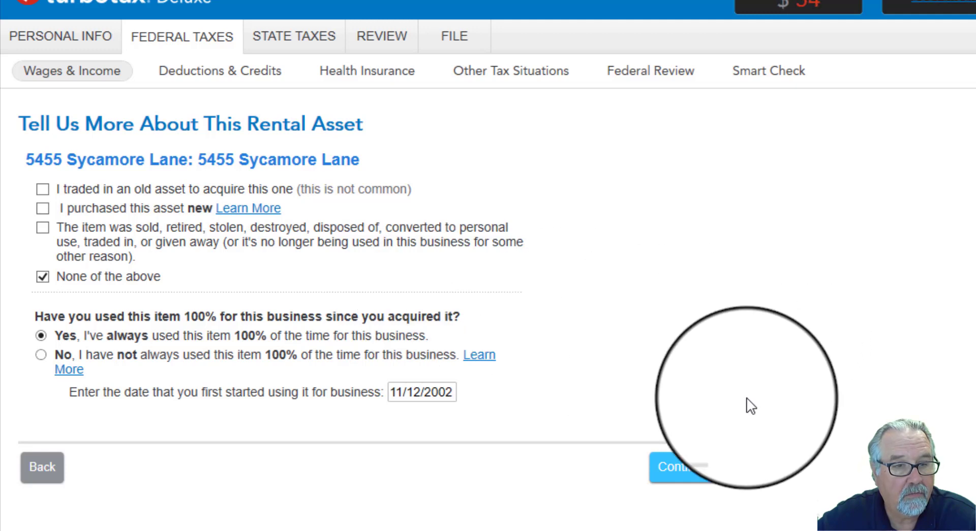
pyautogui.click(694, 478)
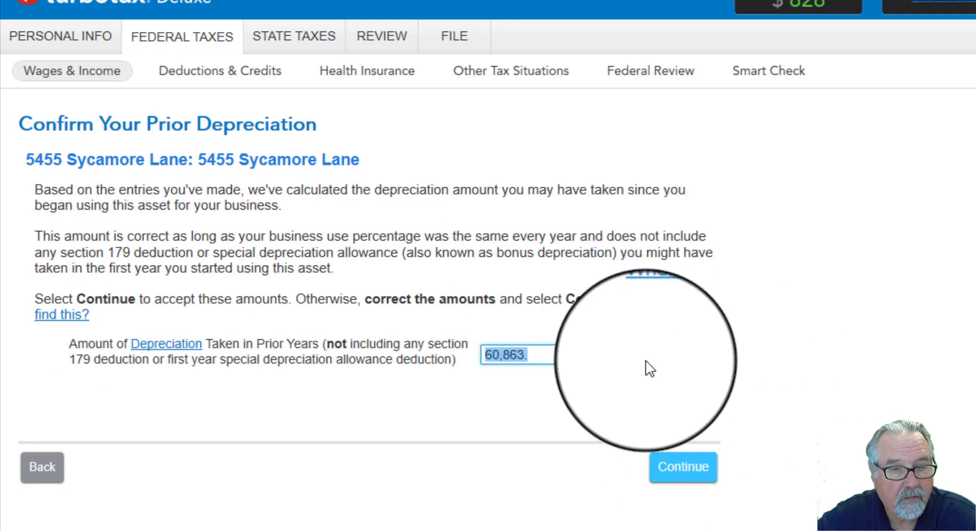
# Step: Accept the calculated prior-year depreciation for the asset and finish the property's asset list without adding another
pyautogui.click(552, 358)
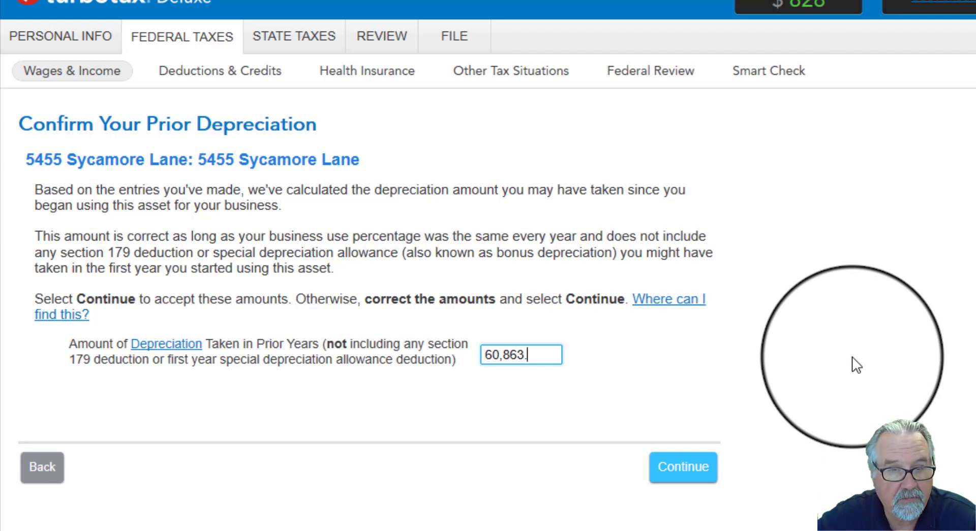
pyautogui.click(707, 467)
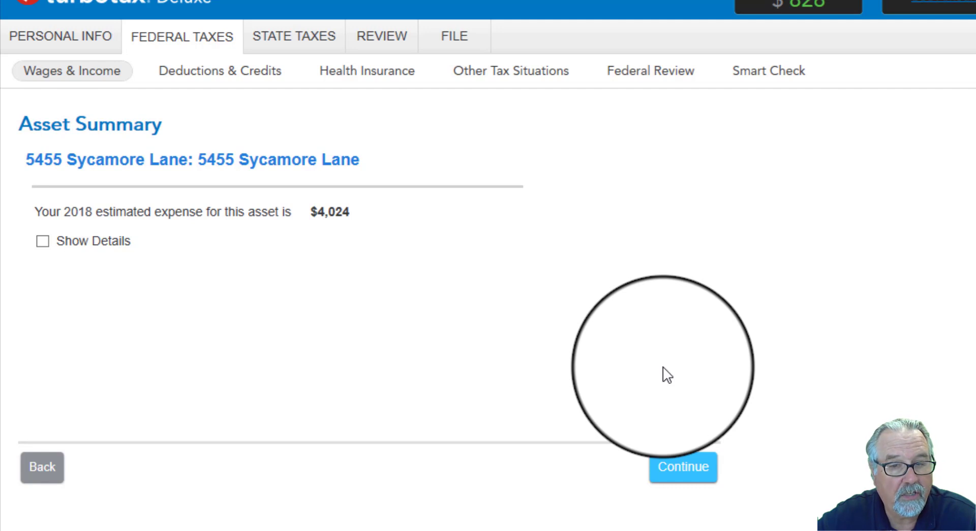
pyautogui.click(677, 475)
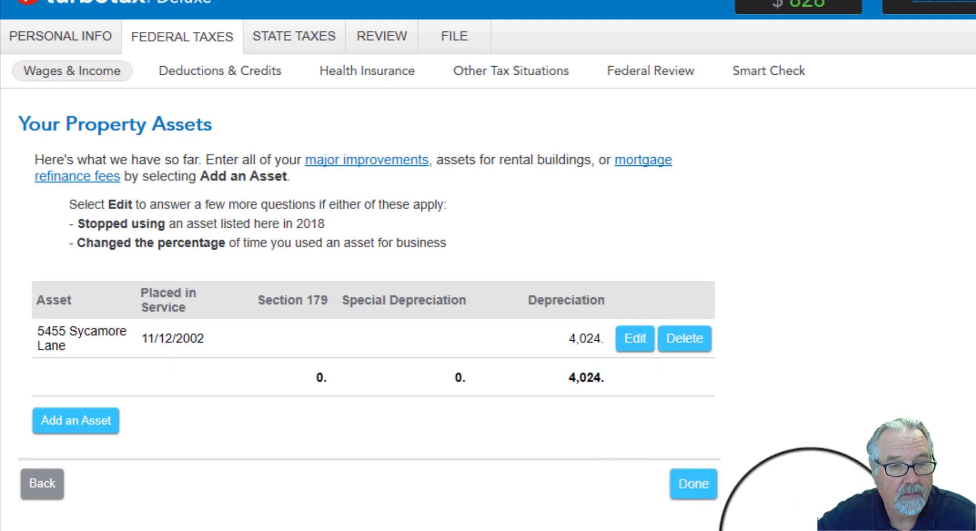
pyautogui.click(695, 484)
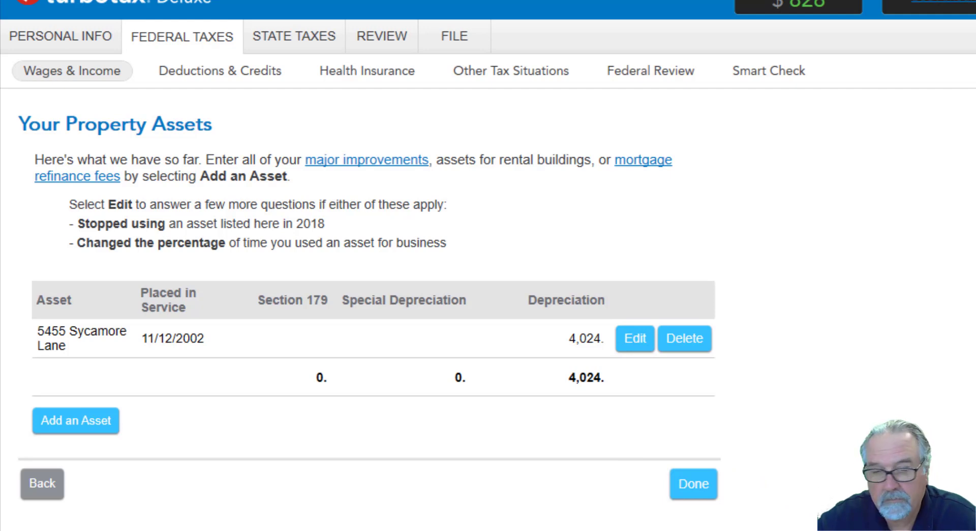
pyautogui.click(695, 485)
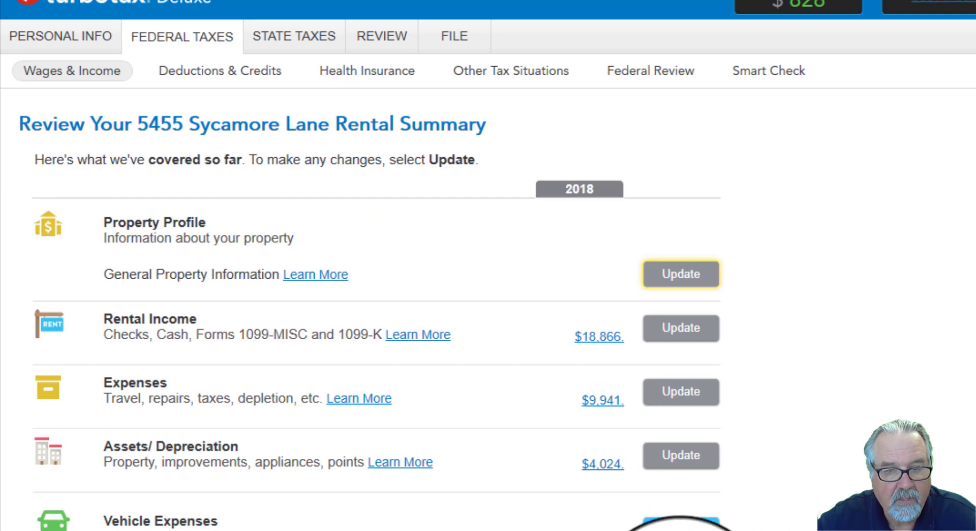
# Step: Finish the property's rental summary with no other situations selected and continue past the profit or loss results
pyautogui.click(630, 530)
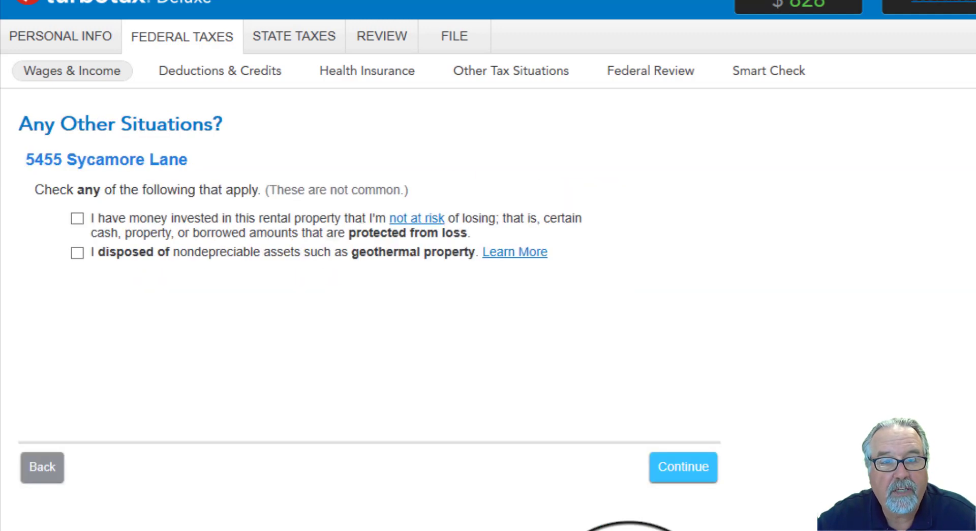
pyautogui.click(694, 475)
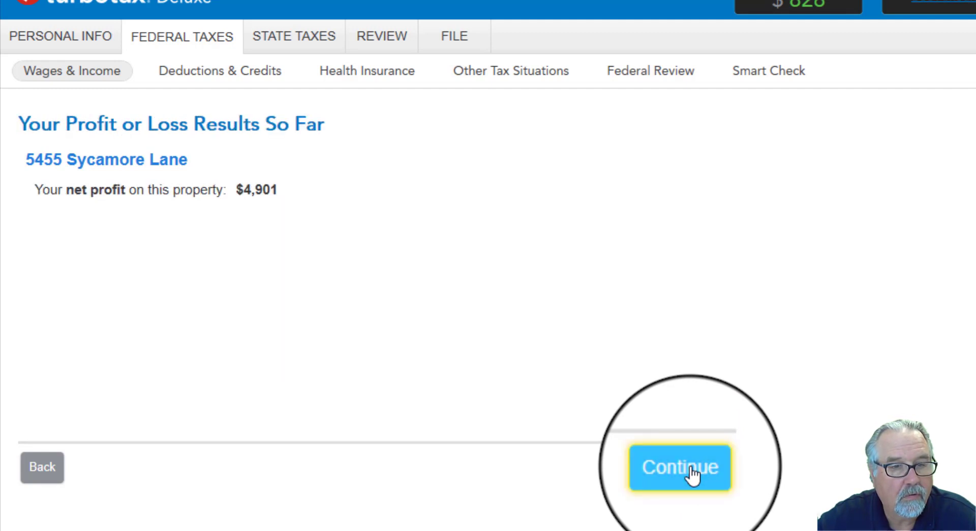
pyautogui.click(694, 475)
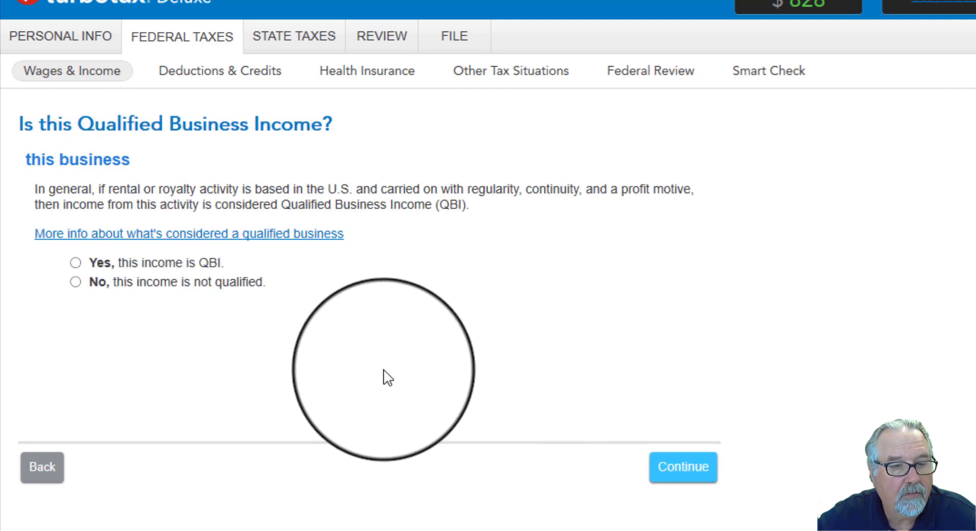
# Step: Declare the rental income as Qualified Business Income, decline to provide more business info and finish the rental and royalty section
pyautogui.click(76, 263)
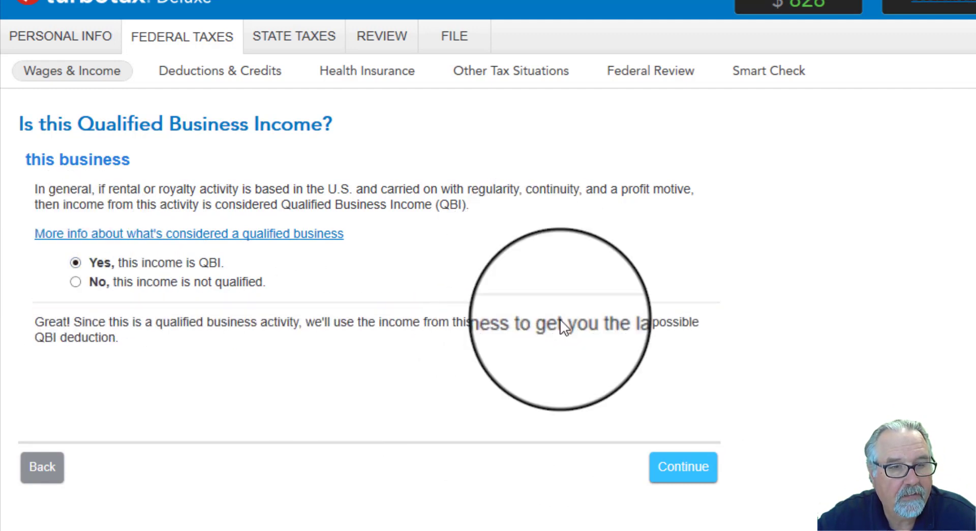
pyautogui.click(680, 477)
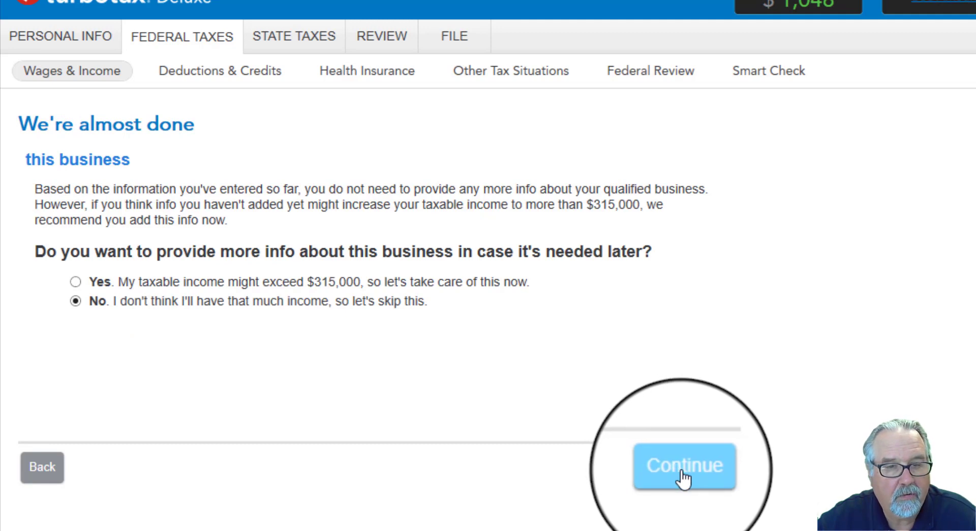
pyautogui.click(683, 478)
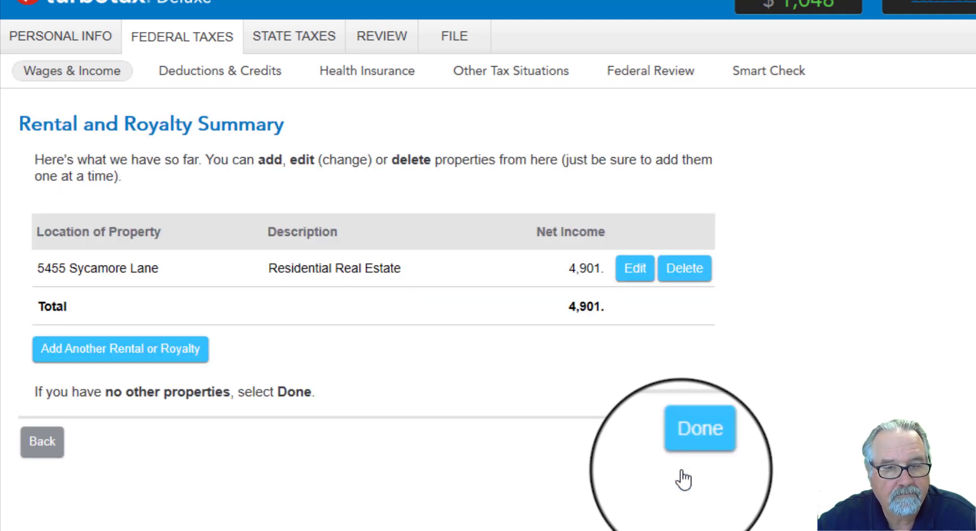
pyautogui.click(694, 447)
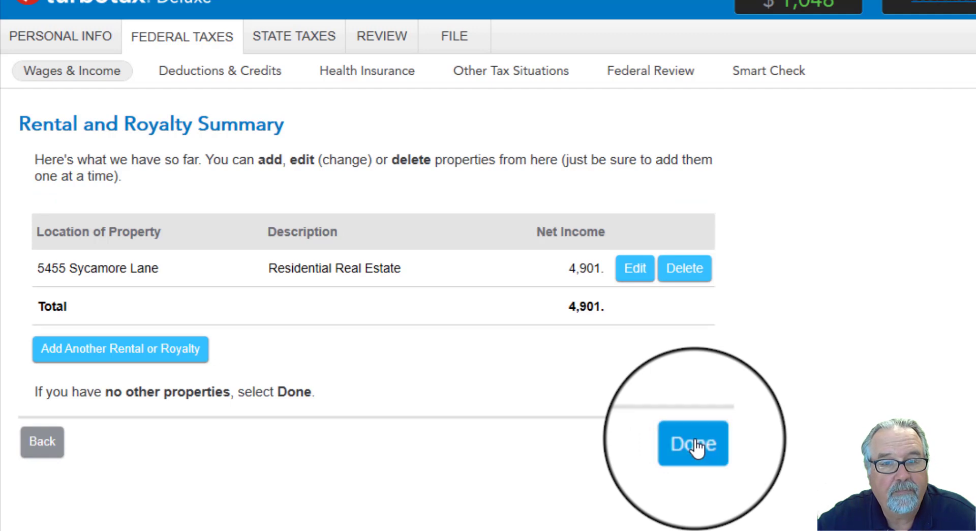